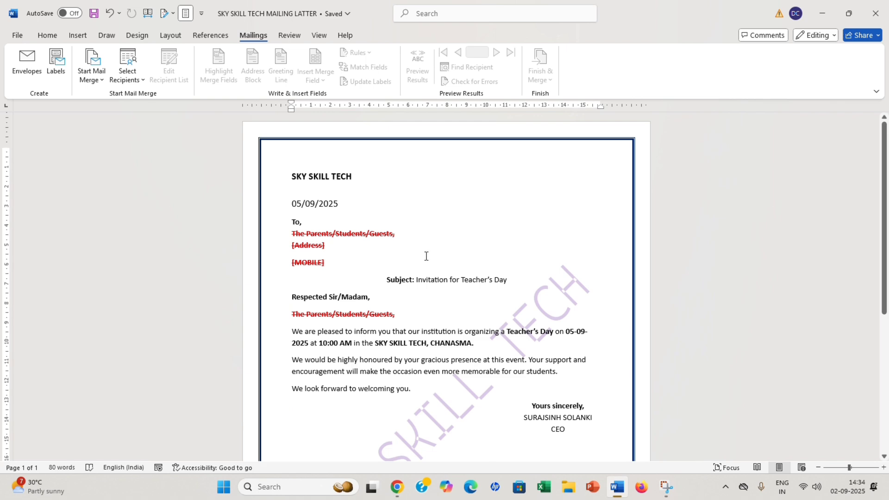
pyautogui.scroll(-4, 424, 255)
pyautogui.scroll(4, 426, 256)
pyautogui.keyDown('ctrl'); pyautogui.scroll(1, 426, 256); pyautogui.keyUp('ctrl')
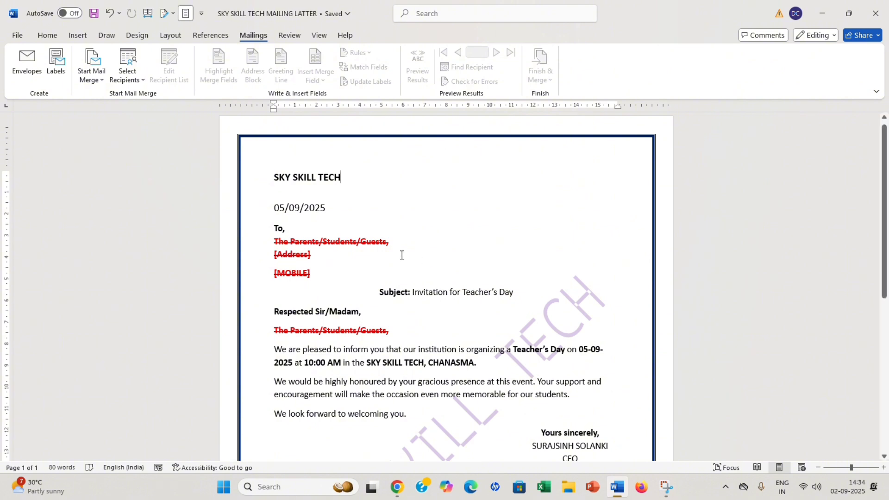
pyautogui.moveTo(388, 244); pyautogui.dragTo(376, 278)
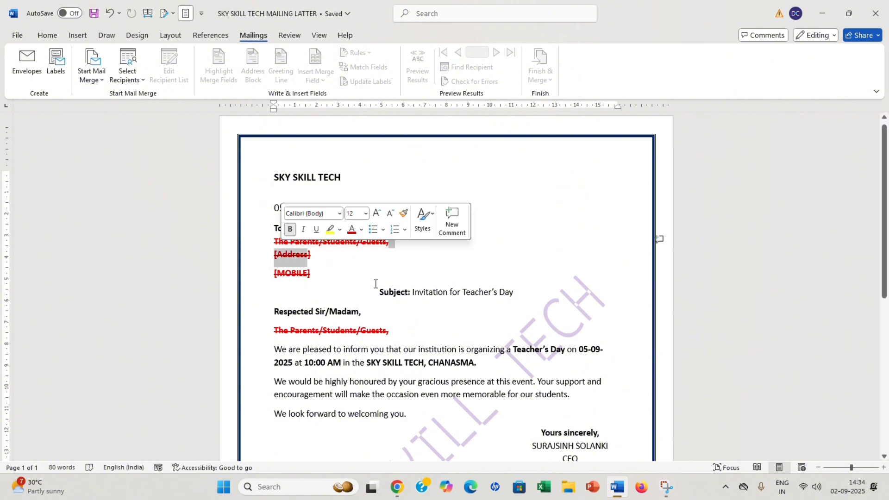
pyautogui.click(428, 302)
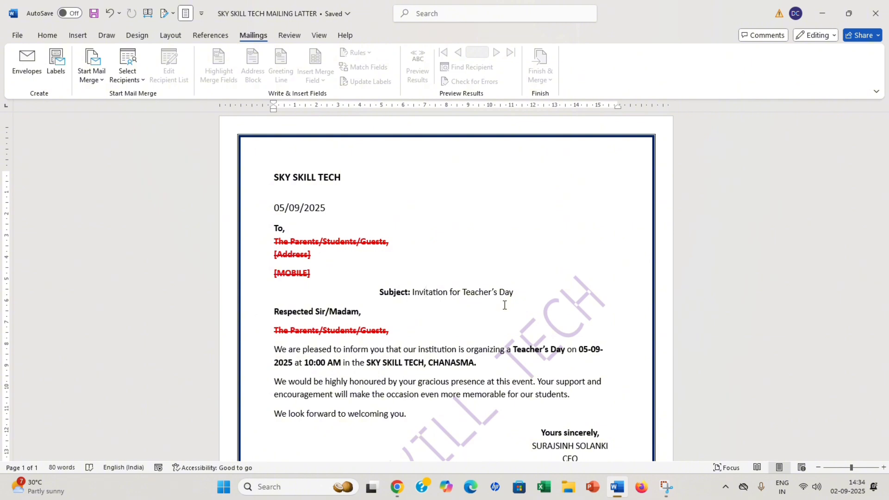
pyautogui.moveTo(419, 243); pyautogui.dragTo(310, 278)
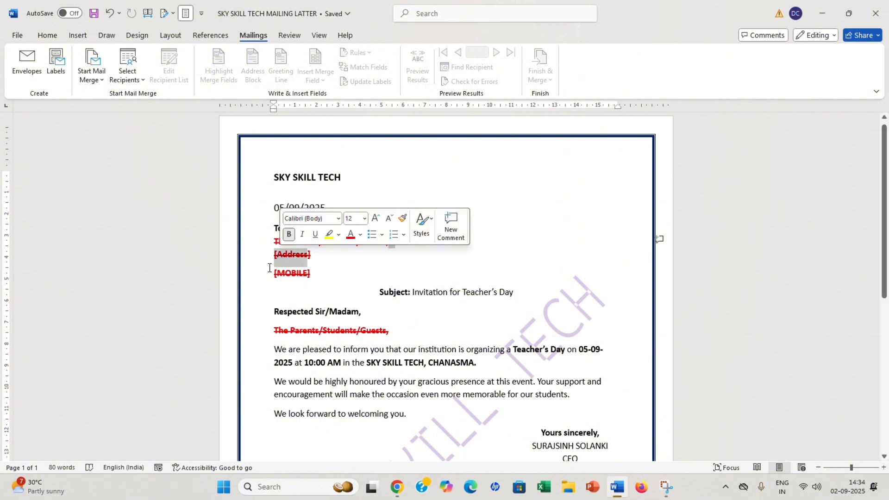
pyautogui.click(310, 277)
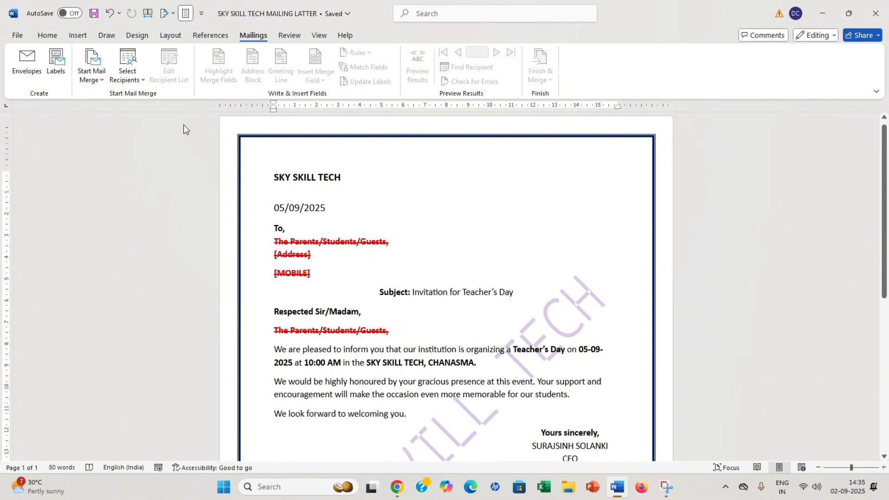
pyautogui.scroll(-3, 327, 226)
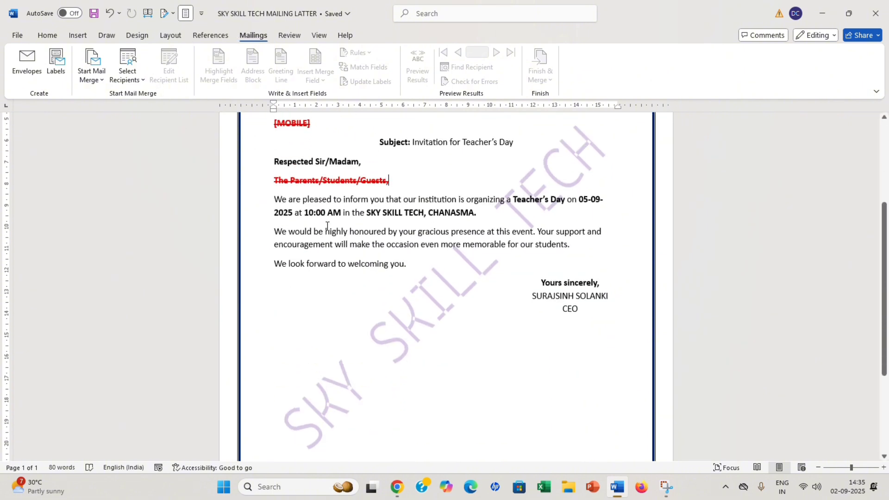
pyautogui.scroll(3, 327, 226)
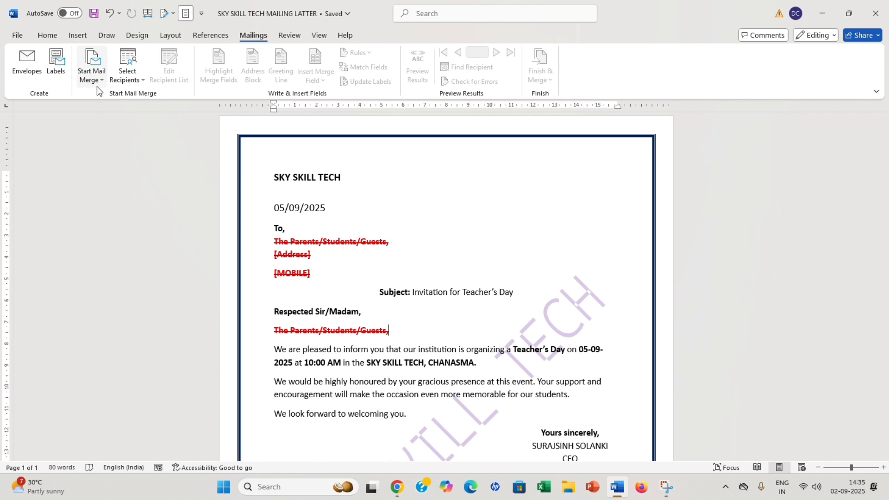
# Make the document a mail-merge Letter and list the recipient source options.
pyautogui.click(91, 75)
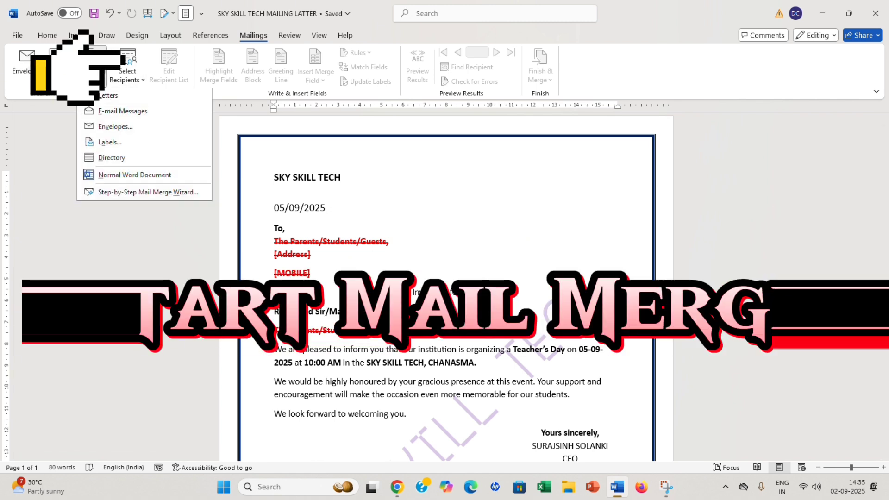
pyautogui.click(119, 99)
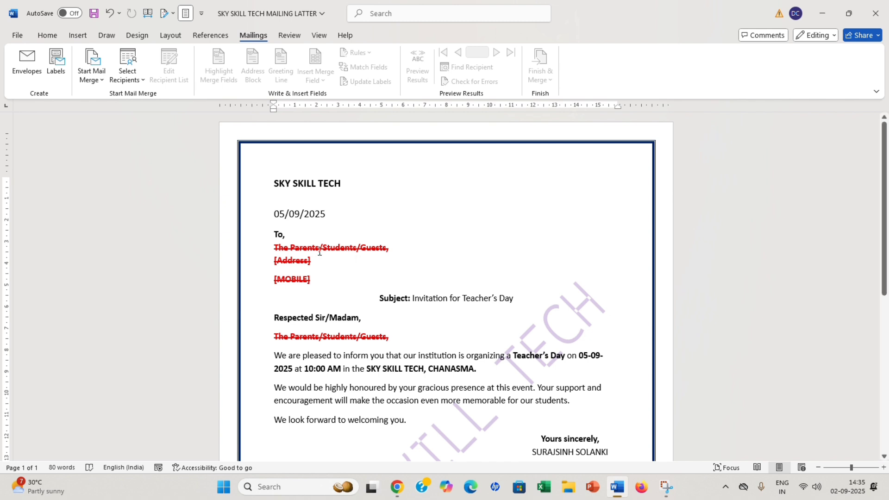
pyautogui.click(135, 78)
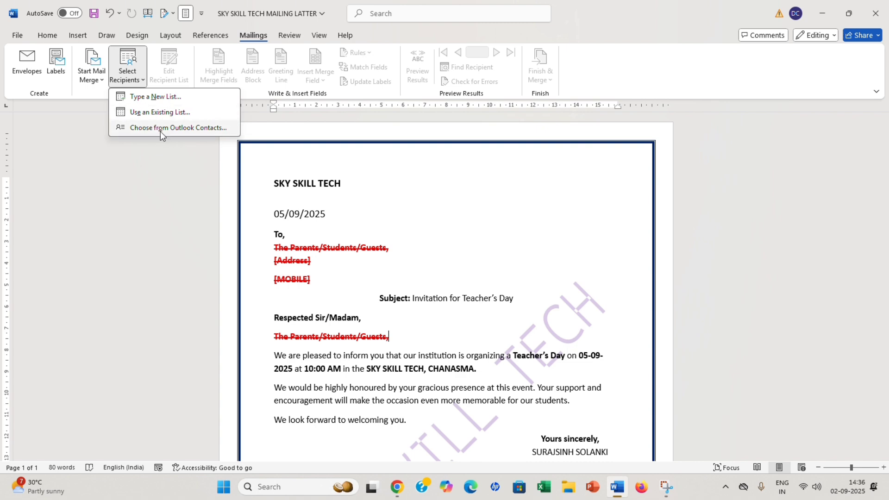
# Start a new typed recipient list and open its Customize Columns settings.
pyautogui.click(157, 97)
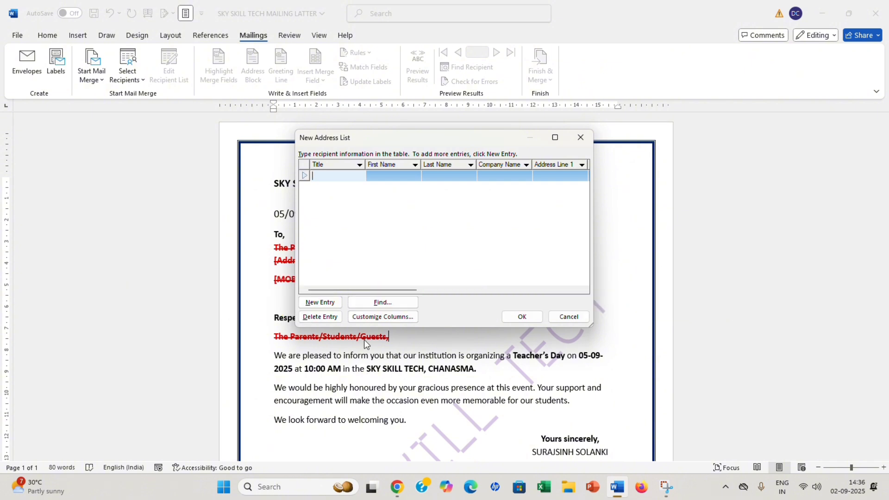
pyautogui.click(374, 318)
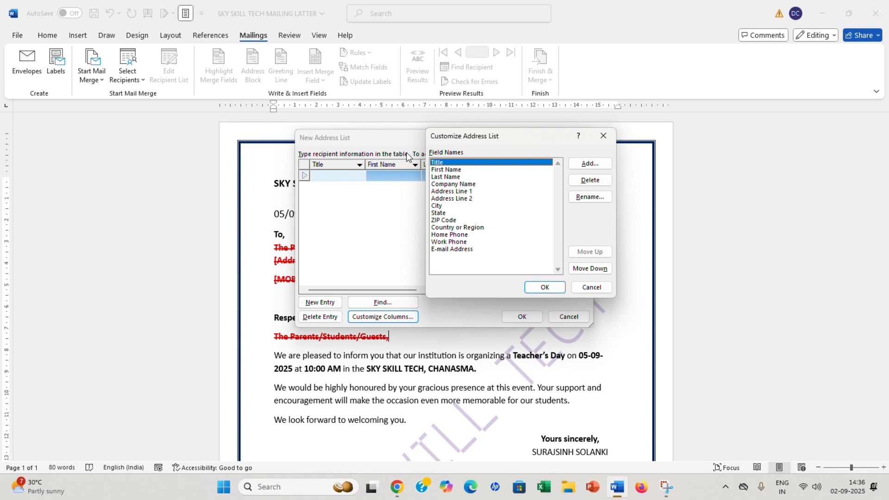
pyautogui.click(603, 136)
pyautogui.moveTo(451, 138); pyautogui.dragTo(611, 140)
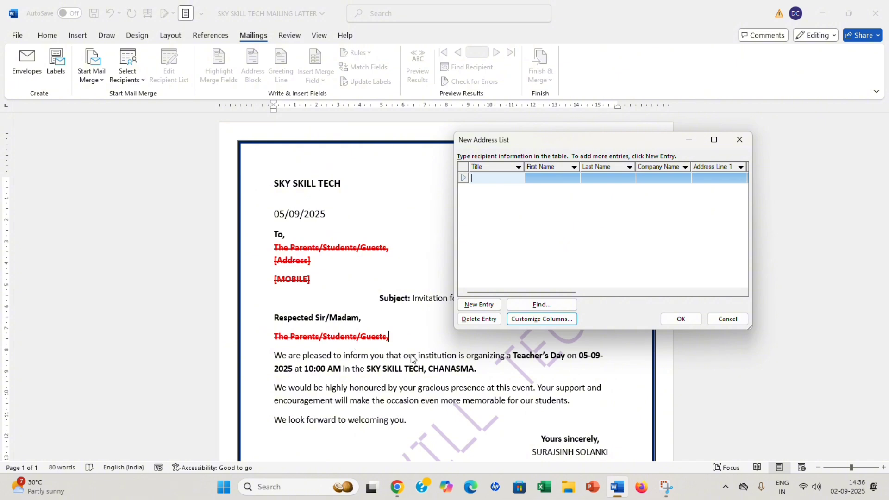
pyautogui.click(542, 318)
# Delete all thirteen default fields, from Title through E-mail Address, confirming each deletion.
pyautogui.click(584, 180)
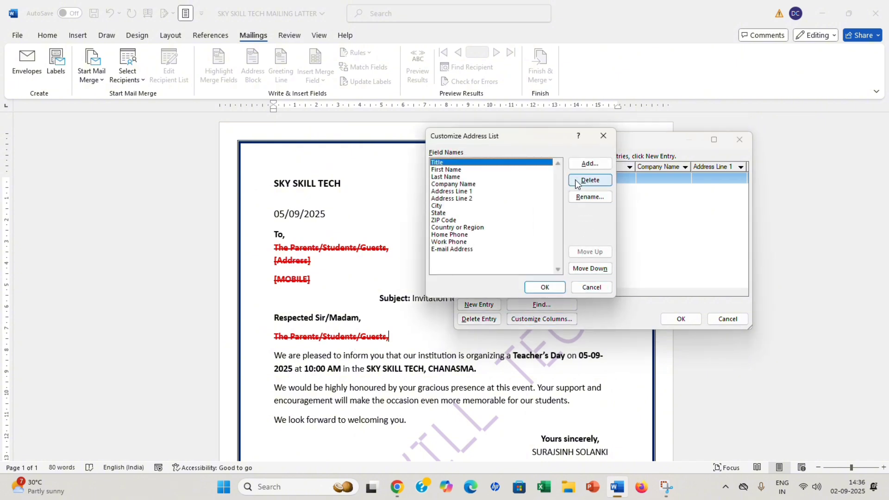
pyautogui.click(425, 278)
pyautogui.click(587, 181)
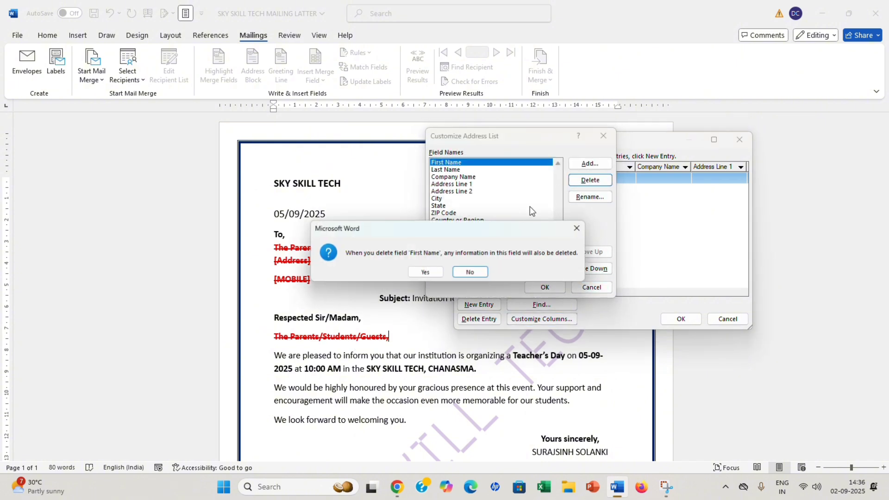
pyautogui.click(425, 274)
pyautogui.click(590, 180)
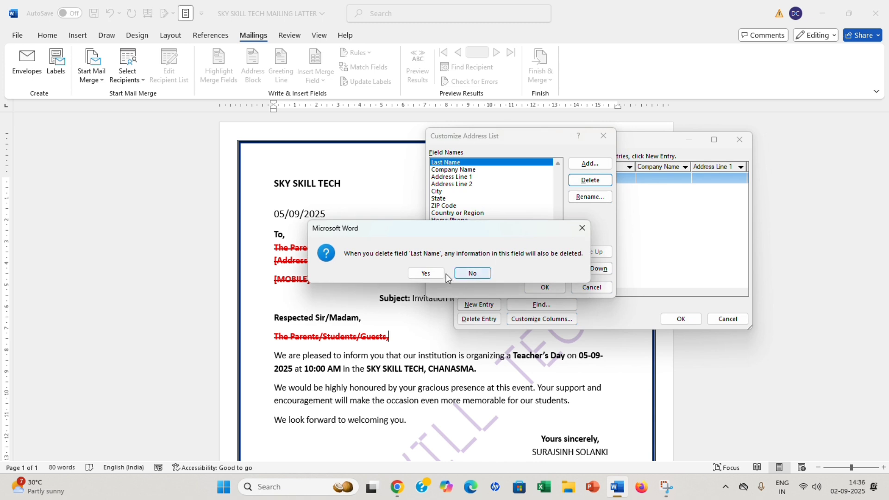
pyautogui.click(431, 274)
pyautogui.click(590, 180)
pyautogui.click(425, 274)
pyautogui.click(590, 180)
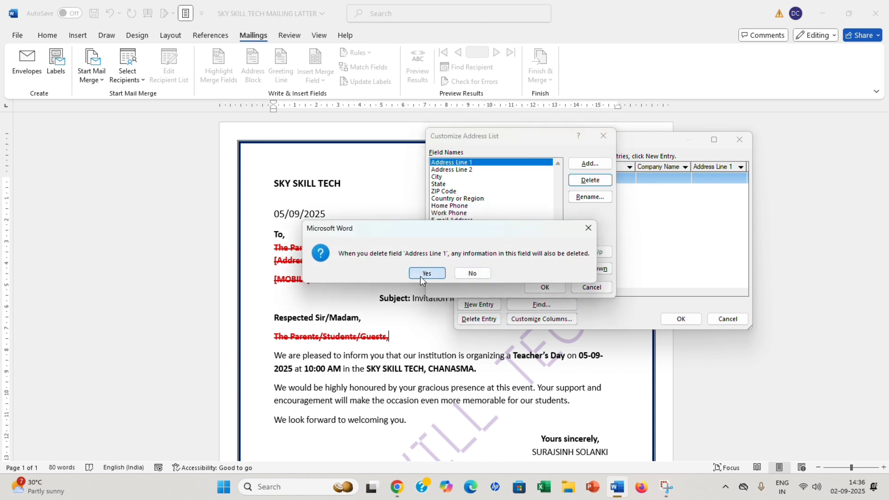
pyautogui.click(425, 273)
pyautogui.click(579, 179)
pyautogui.click(435, 275)
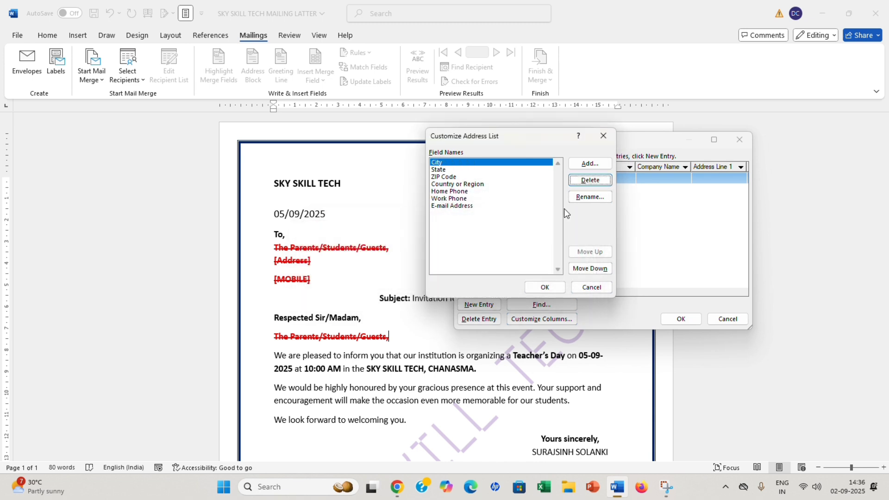
pyautogui.click(590, 180)
pyautogui.click(435, 274)
pyautogui.click(590, 181)
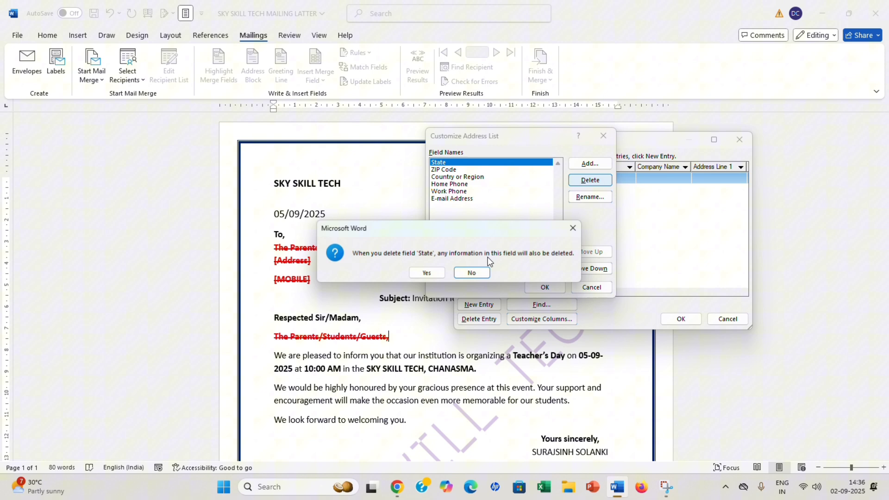
pyautogui.click(425, 273)
pyautogui.click(590, 181)
pyautogui.click(425, 273)
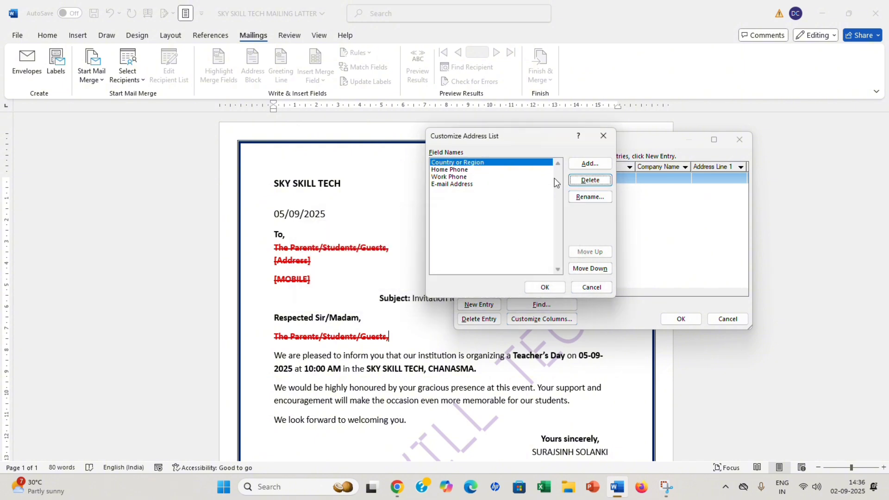
pyautogui.click(590, 180)
pyautogui.click(415, 273)
pyautogui.click(590, 180)
pyautogui.click(428, 274)
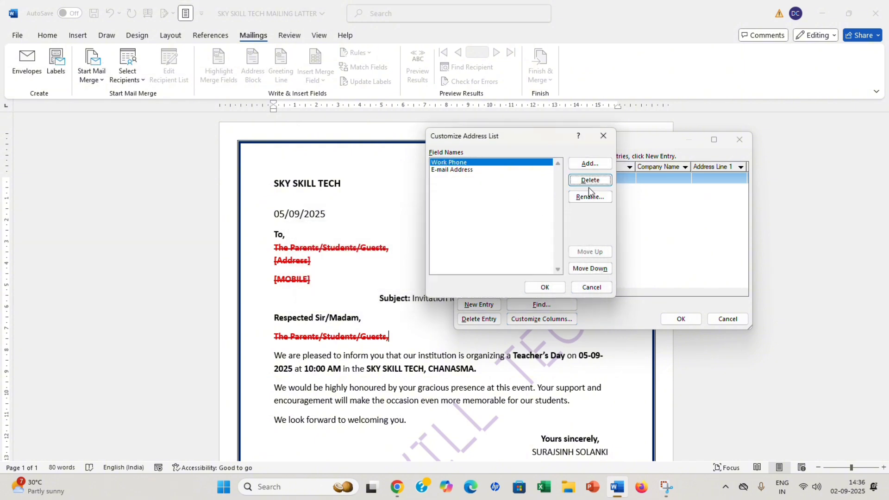
pyautogui.click(589, 183)
pyautogui.click(435, 276)
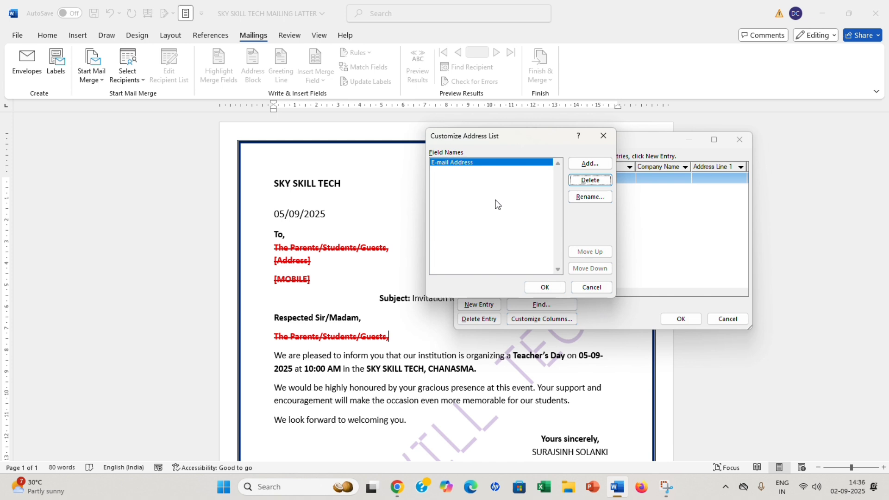
pyautogui.click(590, 180)
pyautogui.click(434, 277)
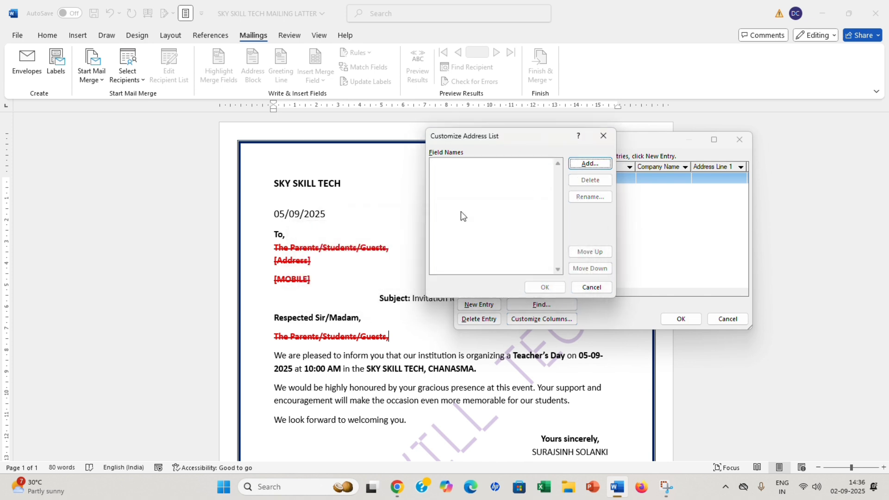
# Add a NAME field and rename it to FIRST NAME.
pyautogui.click(583, 165)
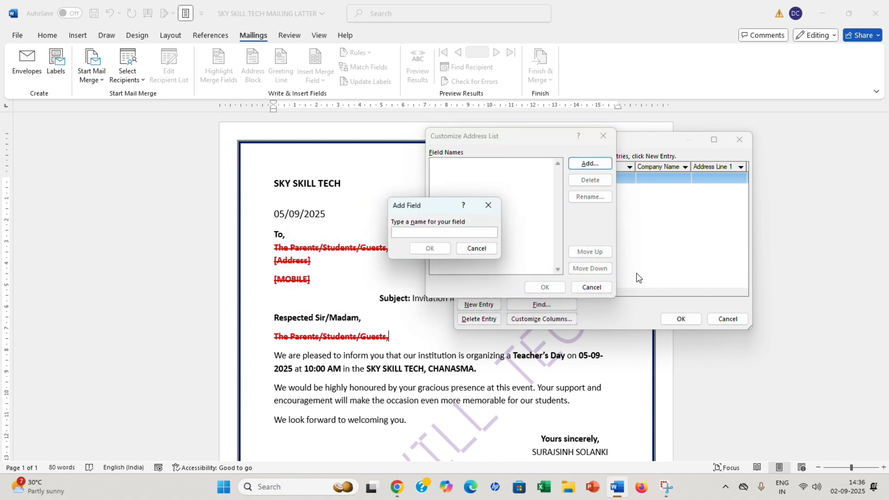
pyautogui.write('NAME')
pyautogui.click(438, 249)
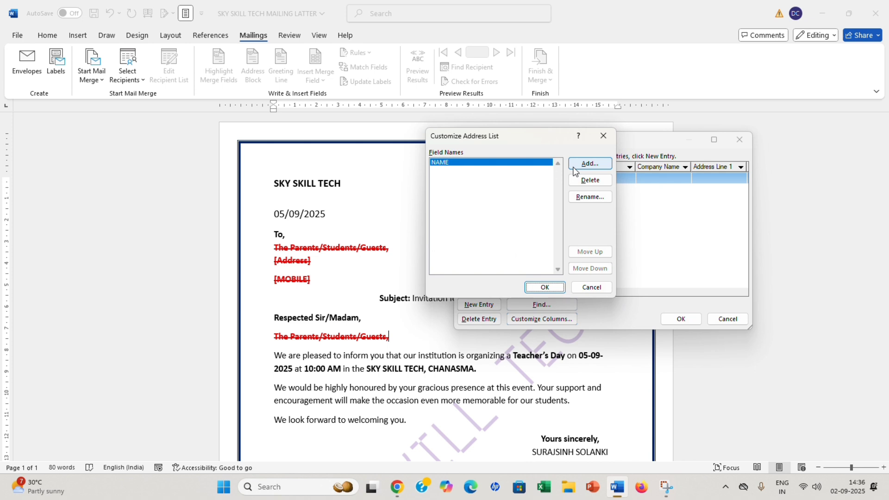
pyautogui.click(587, 168)
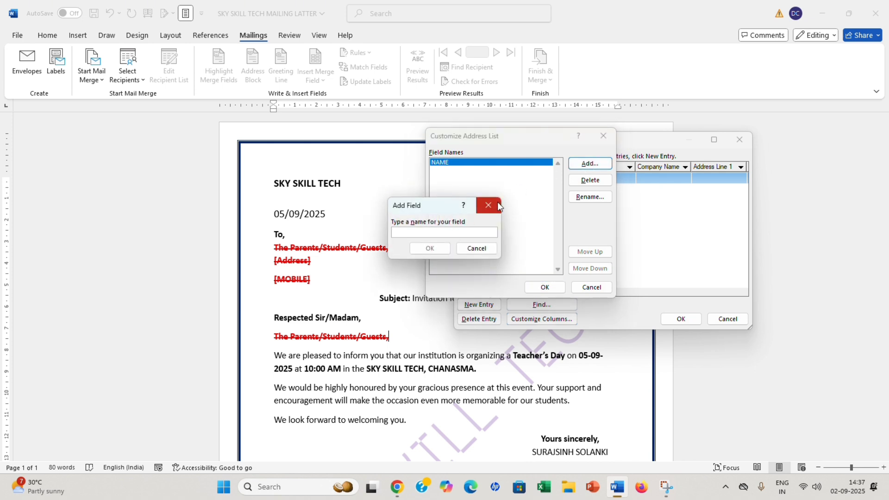
pyautogui.click(489, 204)
pyautogui.click(589, 197)
pyautogui.press('End')
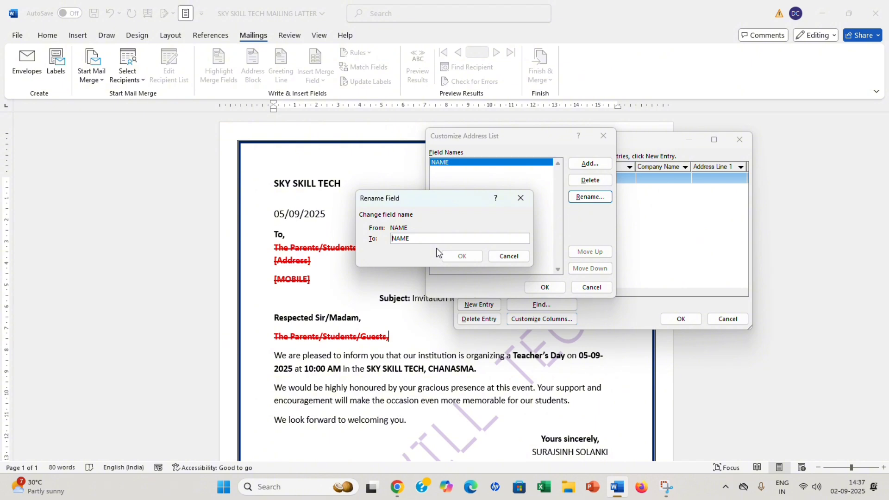
pyautogui.write('FIRST')
pyautogui.press('Return')
# Add SURNAME, ADDRESSS and MOBILE fields and apply the four-column list.
pyautogui.click(590, 164)
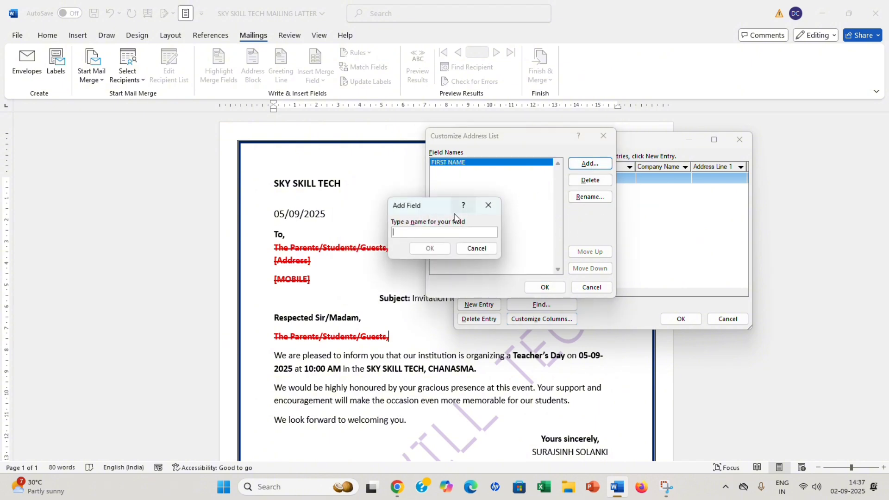
pyautogui.write('SURNAME')
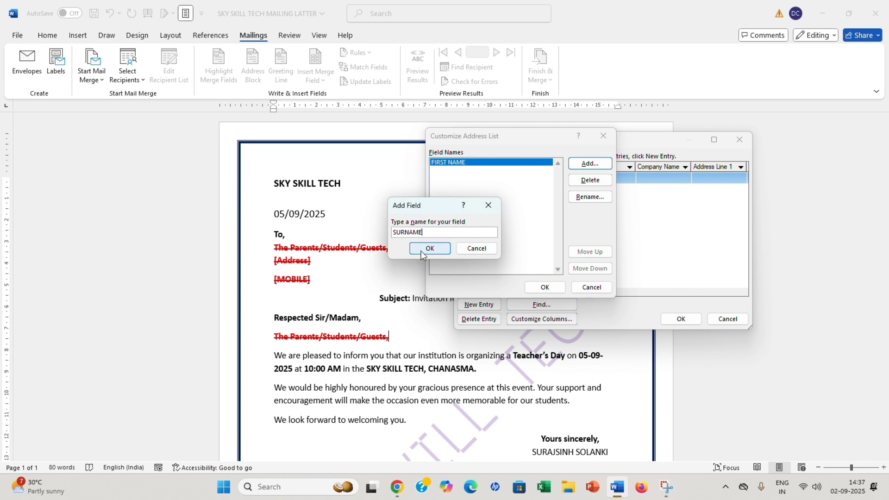
pyautogui.click(420, 251)
pyautogui.click(588, 165)
pyautogui.write('ADD')
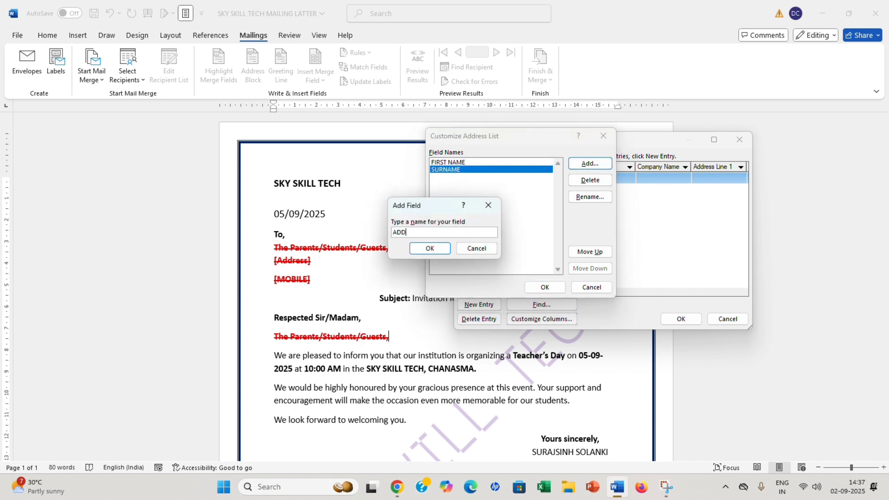
pyautogui.write('RESSS')
pyautogui.press('Return')
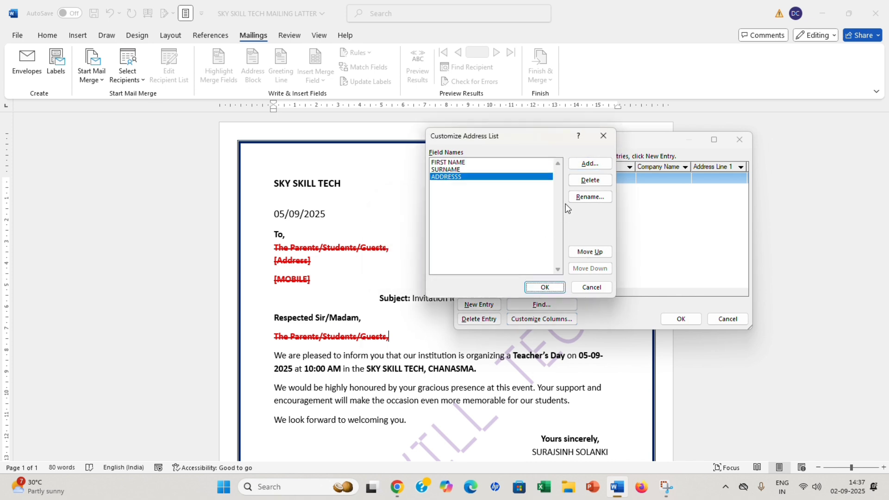
pyautogui.click(584, 168)
pyautogui.write('MOBILE')
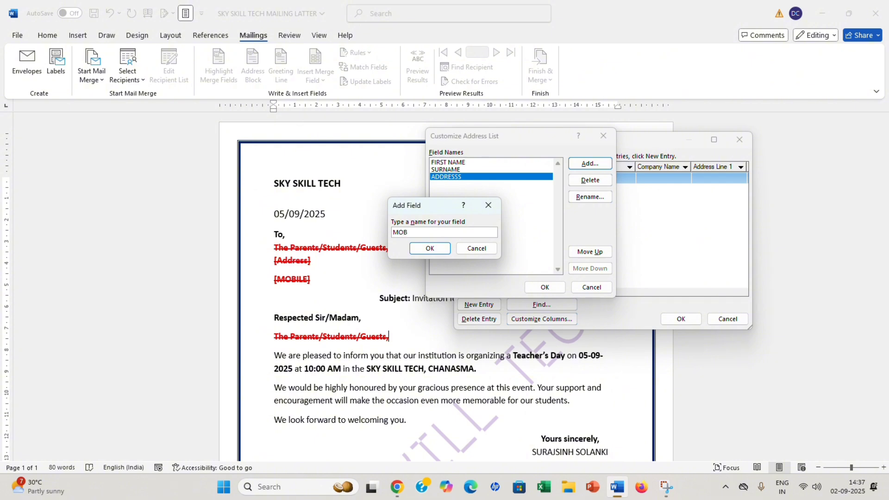
pyautogui.click(436, 248)
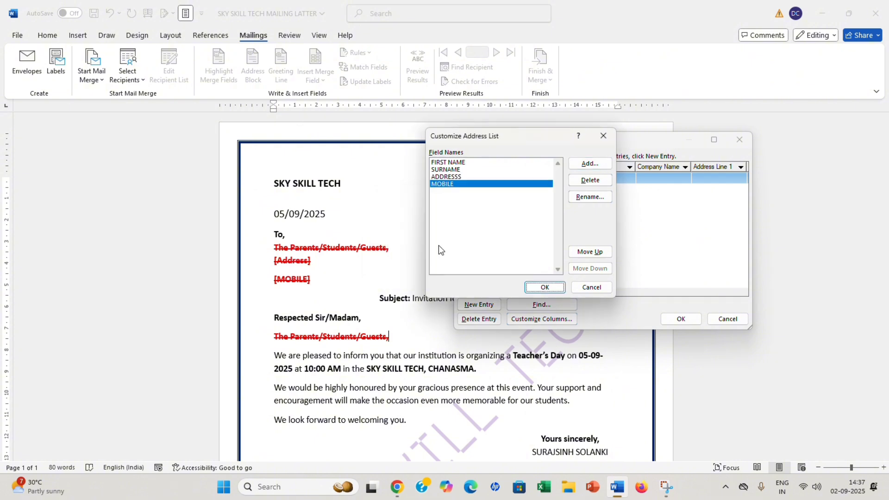
pyautogui.click(456, 163)
pyautogui.click(458, 184)
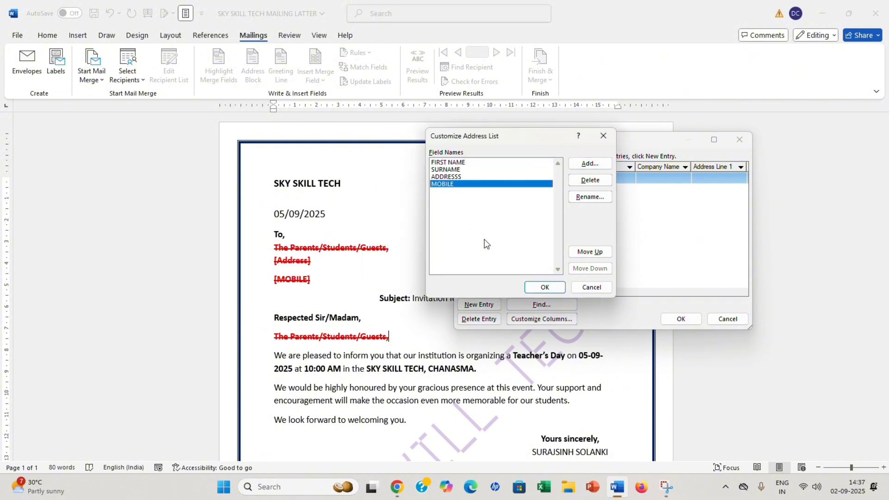
pyautogui.click(540, 285)
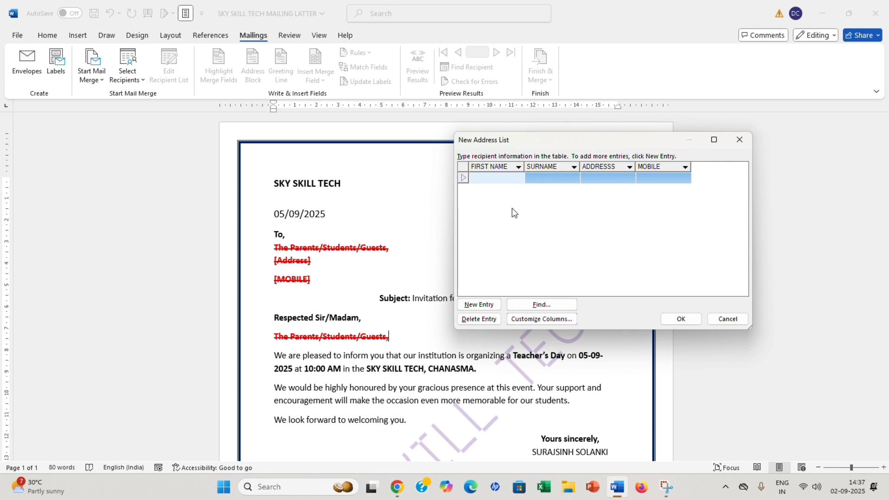
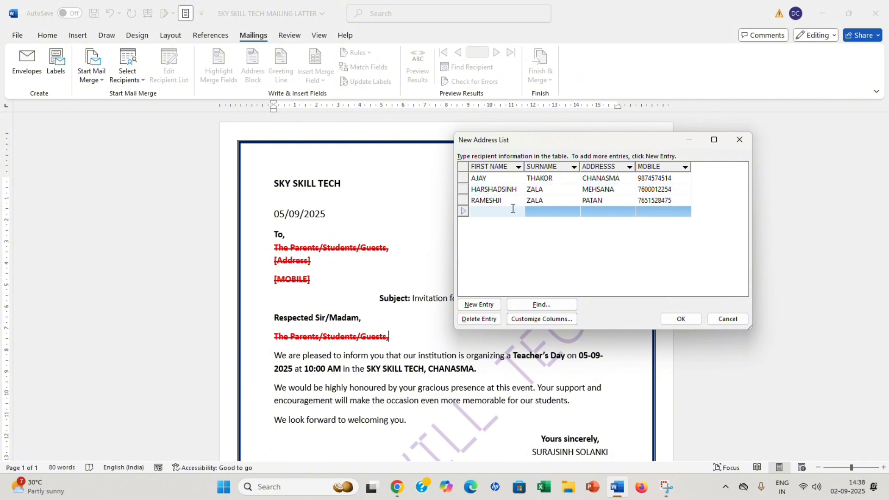
# Enter a recipient's first name, surname, town address and mobile number into the table.
pyautogui.press('Tab')
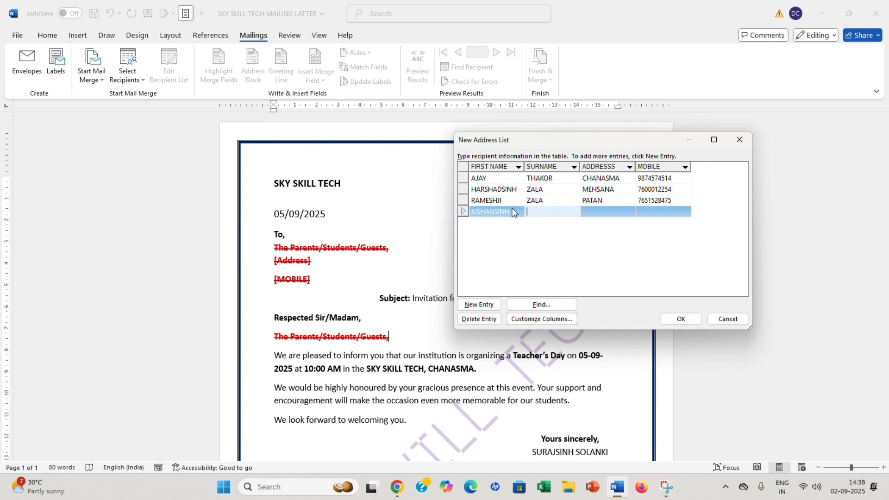
pyautogui.press('Tab')
pyautogui.write('BARODA')
pyautogui.press('Tab')
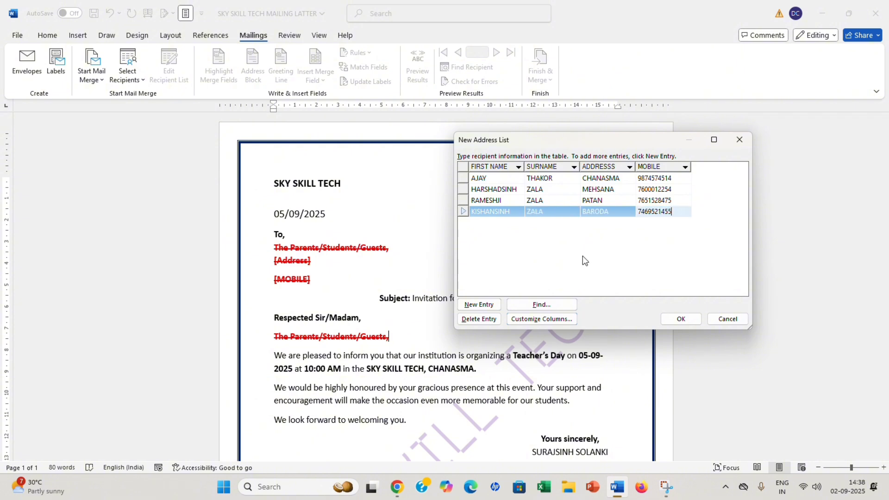
# Close the finished recipient table and start typing the address list's file name.
pyautogui.click(681, 319)
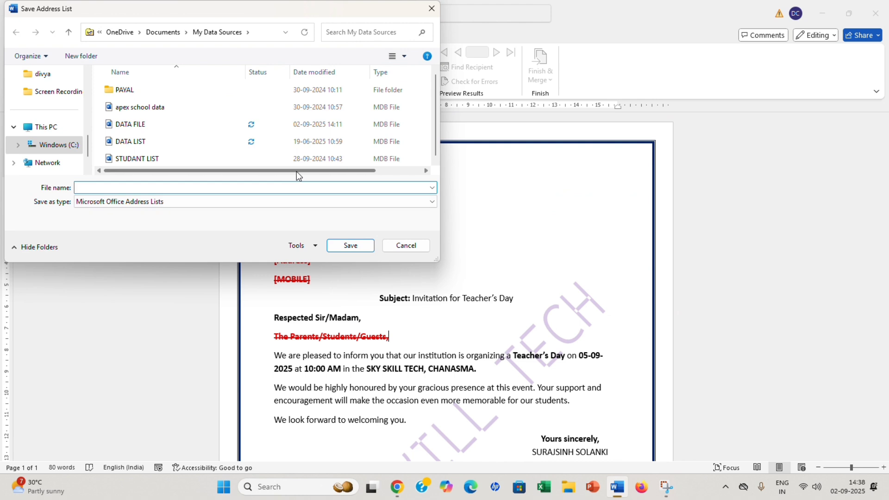
pyautogui.write('FRIEDN')
pyautogui.press('BackSpace')
pyautogui.press('BackSpace')
pyautogui.press('BackSpace')
pyautogui.press('BackSpace')
pyautogui.press('BackSpace')
pyautogui.press('BackSpace')
# Save the address list as DATA 123 and review its four included recipients.
pyautogui.write('DATA 123')
pyautogui.click(360, 245)
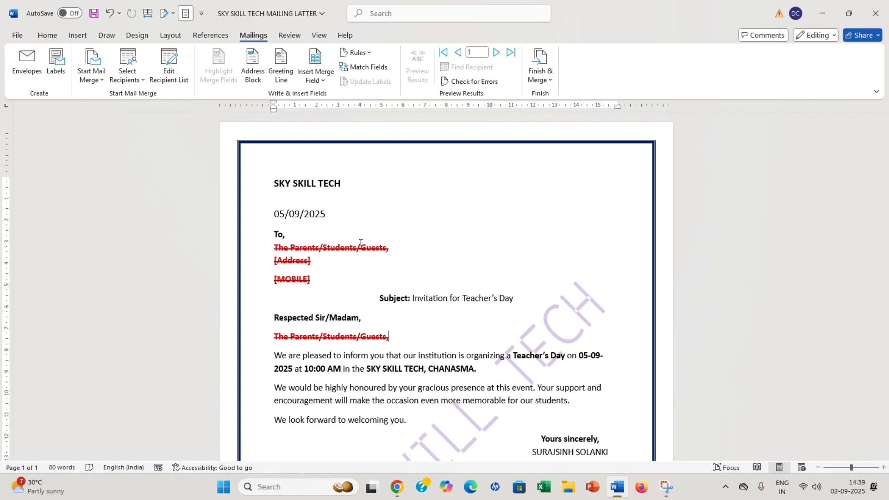
pyautogui.click(177, 62)
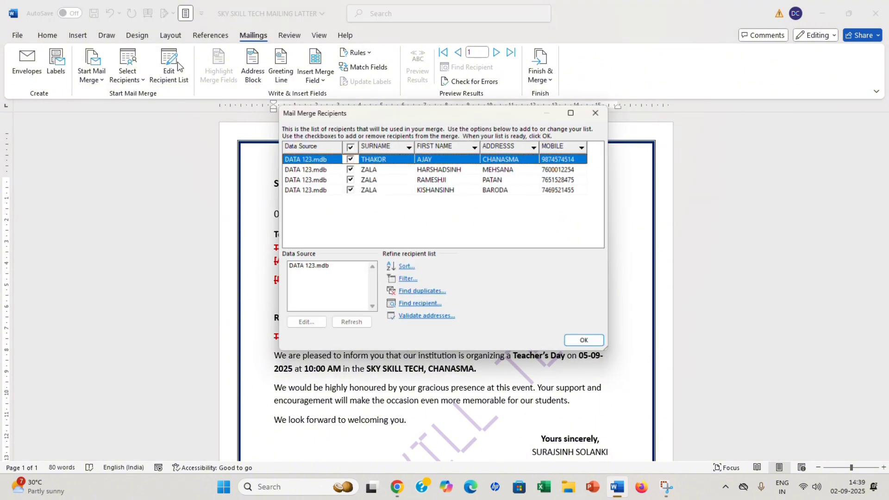
pyautogui.click(610, 112)
pyautogui.scroll(-1, 287, 208)
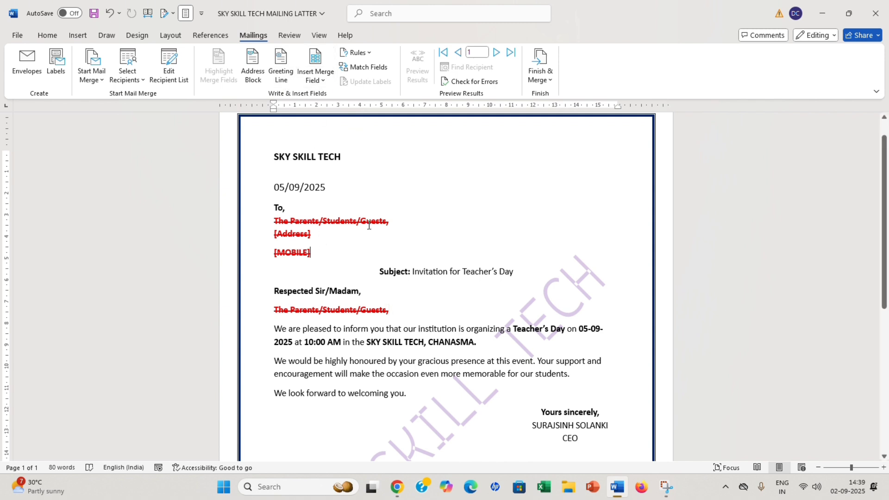
# Replace the line under To with the FIRST_NAME_ and SURNAME merge fields.
pyautogui.moveTo(392, 224); pyautogui.dragTo(271, 222)
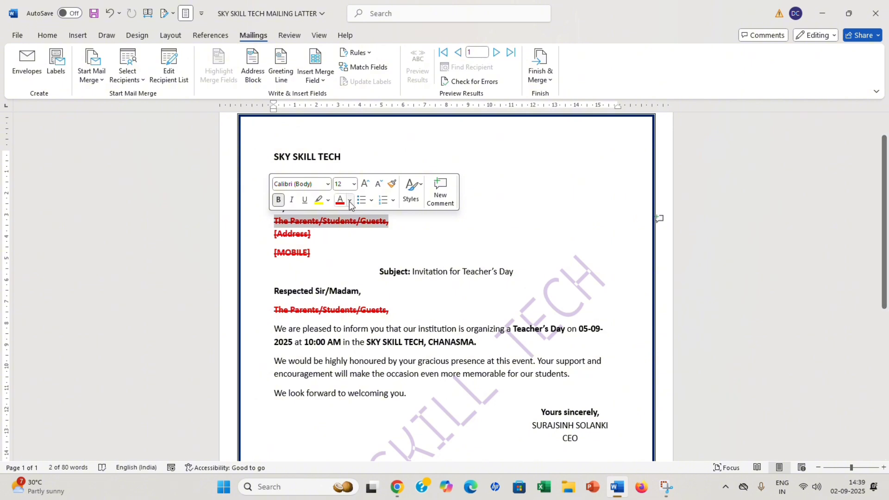
pyautogui.click(326, 83)
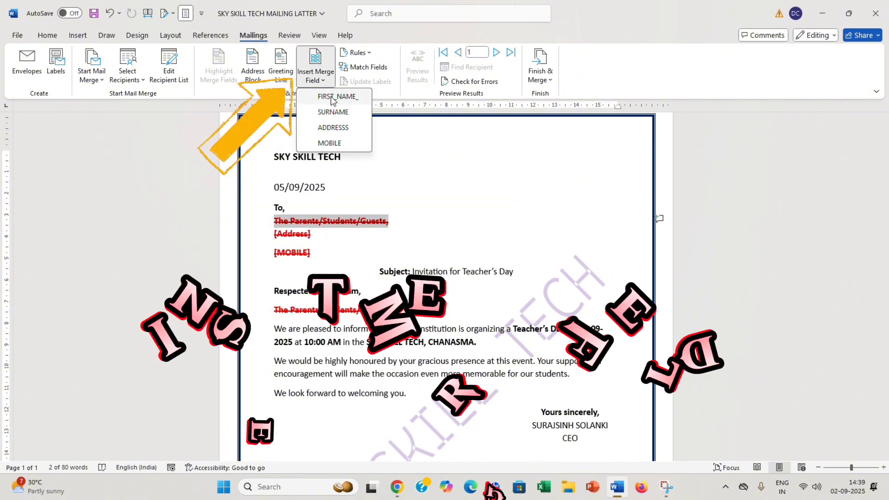
pyautogui.click(338, 96)
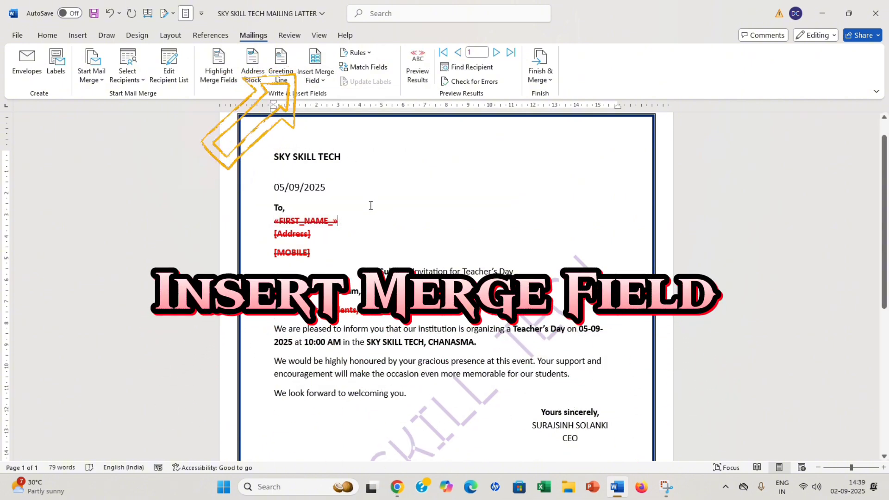
pyautogui.click(328, 82)
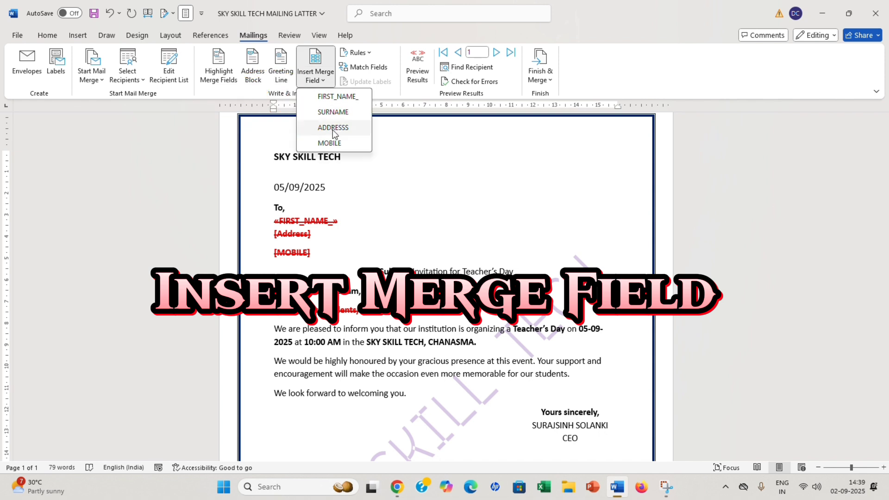
pyautogui.click(348, 113)
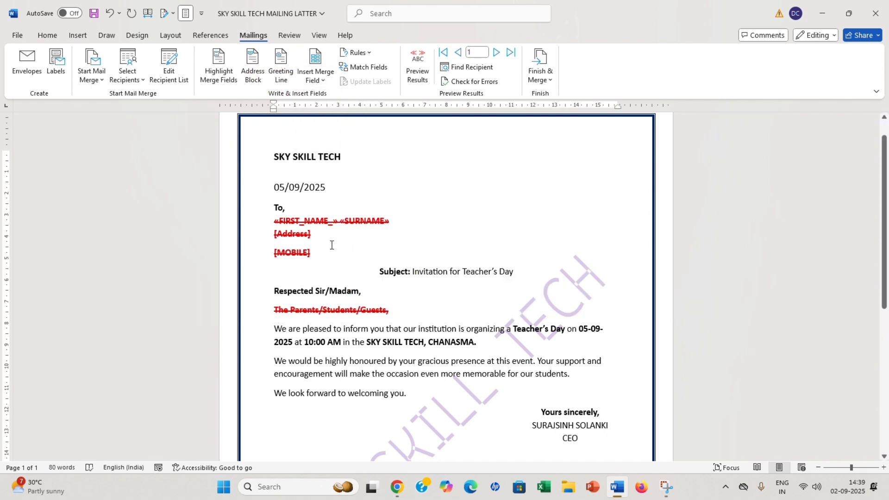
# Replace the [Address] and [MOBILE] placeholders with the ADDRESSS and MOBILE fields.
pyautogui.moveTo(314, 238); pyautogui.dragTo(273, 238)
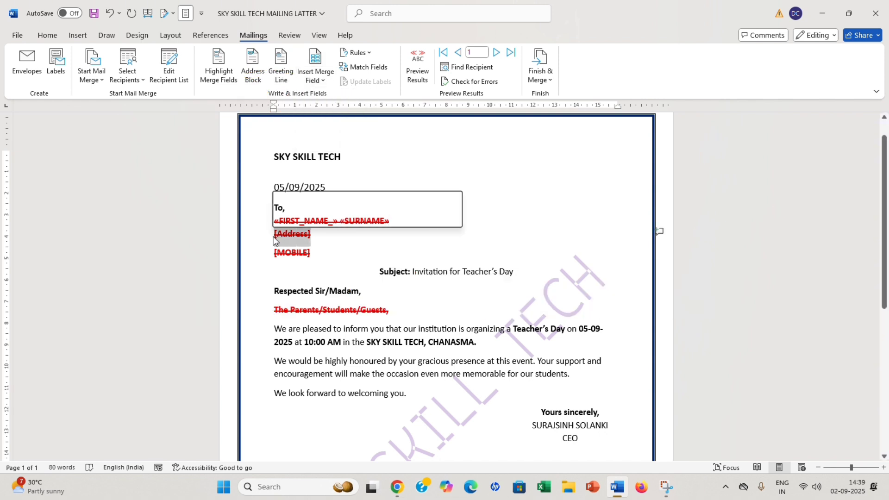
pyautogui.click(319, 82)
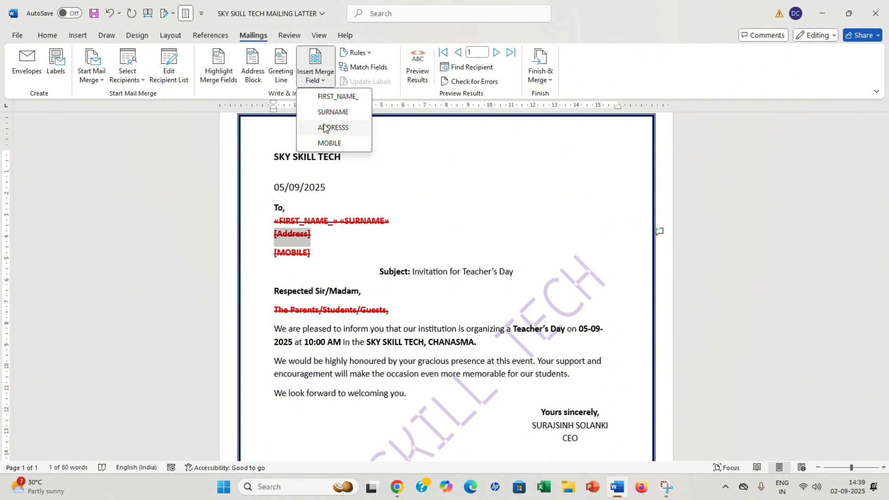
pyautogui.click(329, 127)
pyautogui.moveTo(316, 253); pyautogui.dragTo(273, 253)
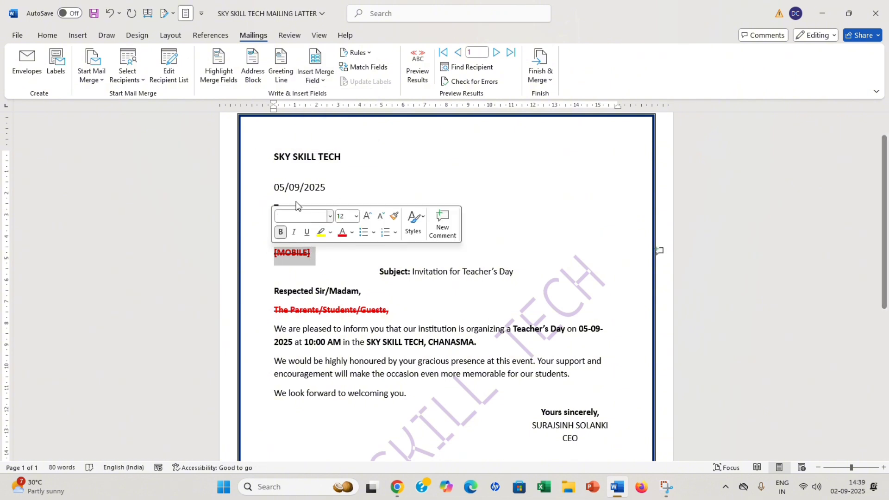
pyautogui.click(319, 81)
pyautogui.click(330, 141)
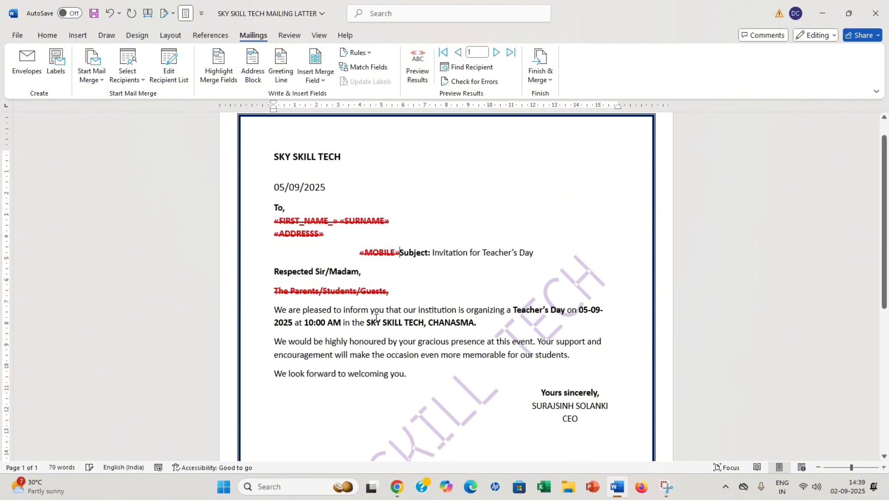
pyautogui.press('Return')
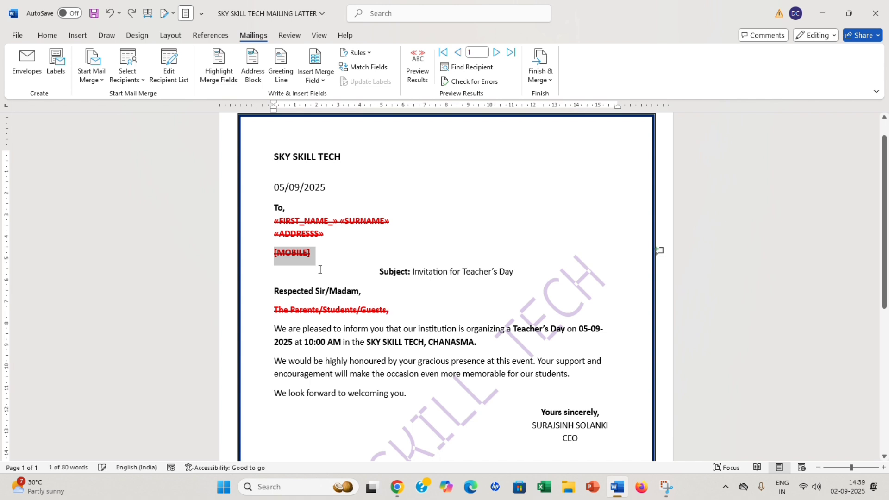
# Put FIRST_NAME_ and SURNAME fields in the salutation, moving the body to its own paragraph.
pyautogui.click(319, 82)
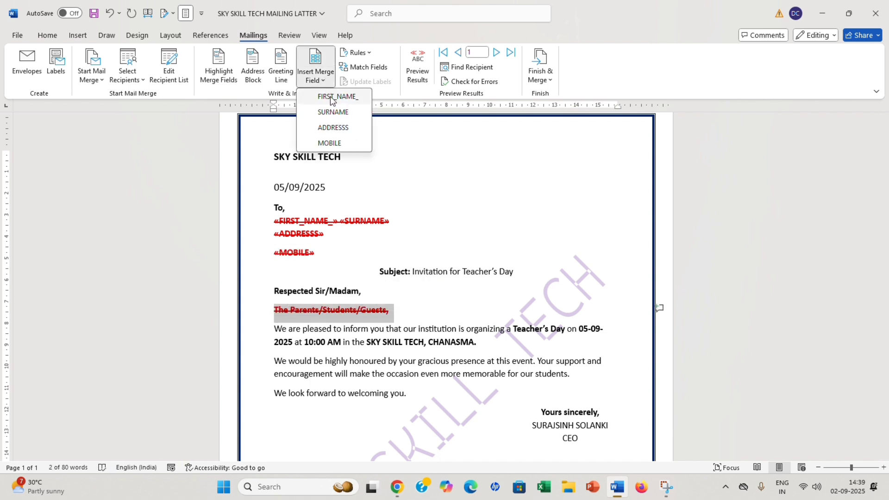
pyautogui.click(331, 95)
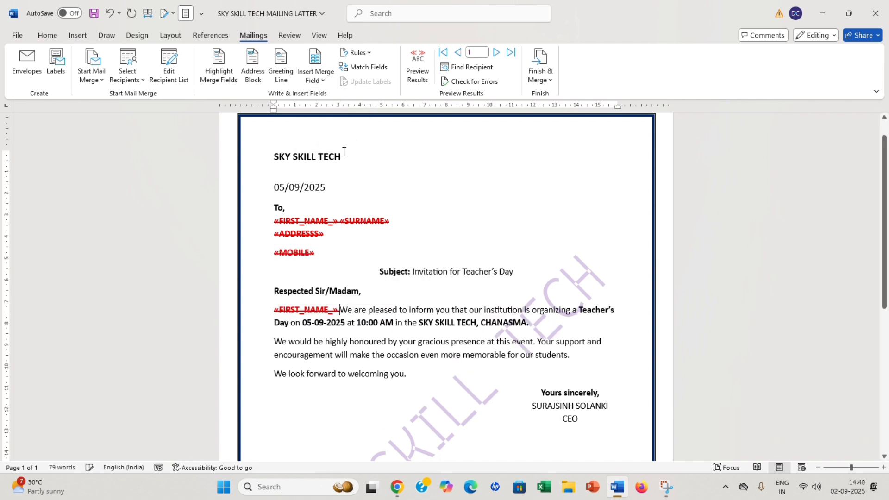
pyautogui.click(317, 77)
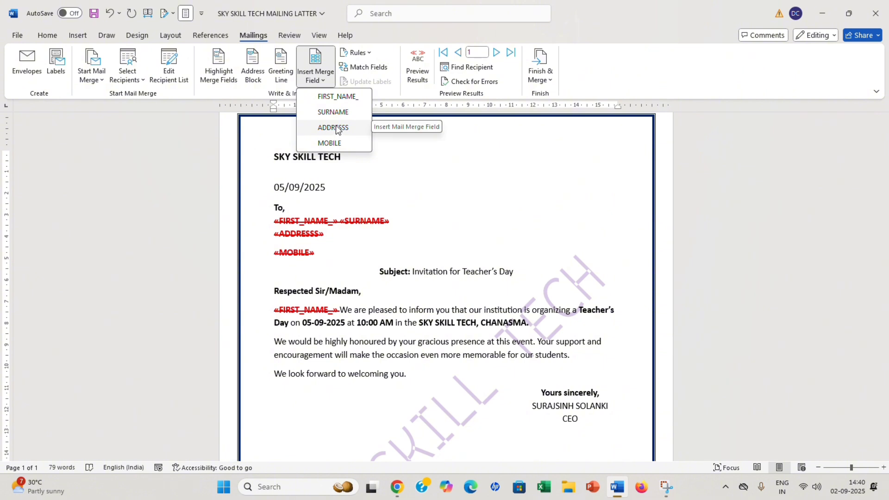
pyautogui.click(336, 113)
pyautogui.press('Return')
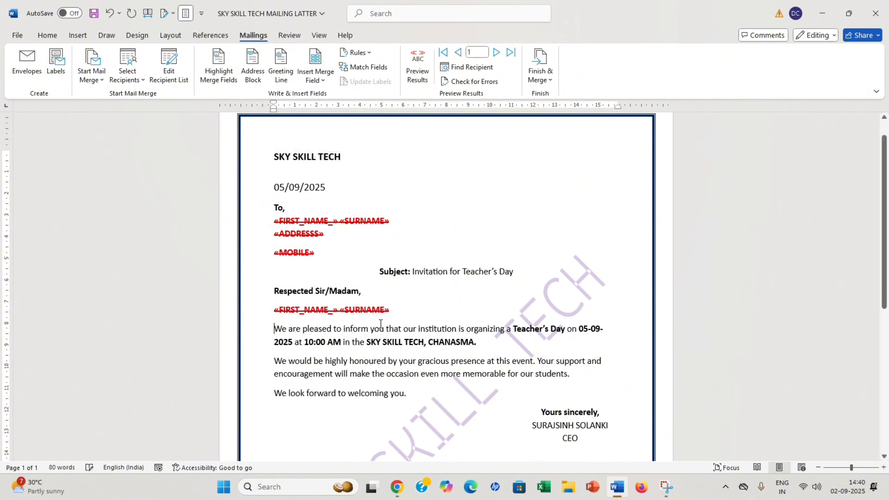
pyautogui.moveTo(386, 309); pyautogui.dragTo(253, 310)
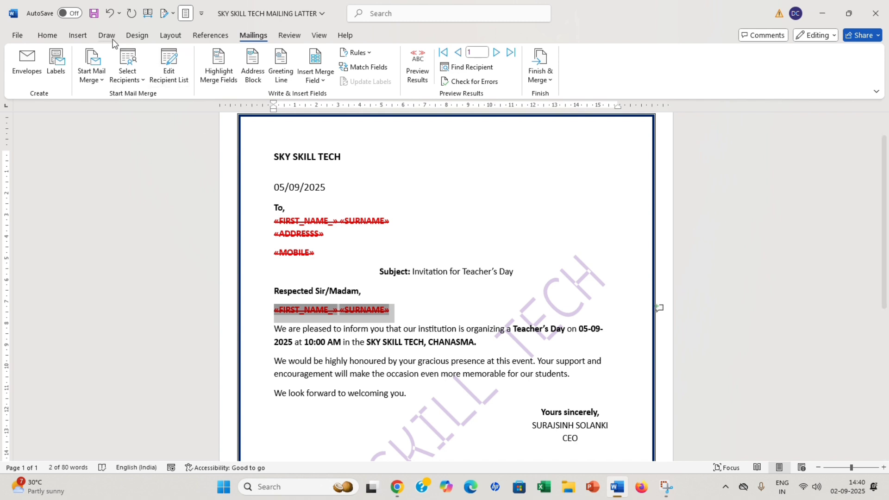
# Remove strikethrough from the greeting and recipient-block merge fields, then return to Mailings.
pyautogui.click(47, 35)
pyautogui.click(164, 76)
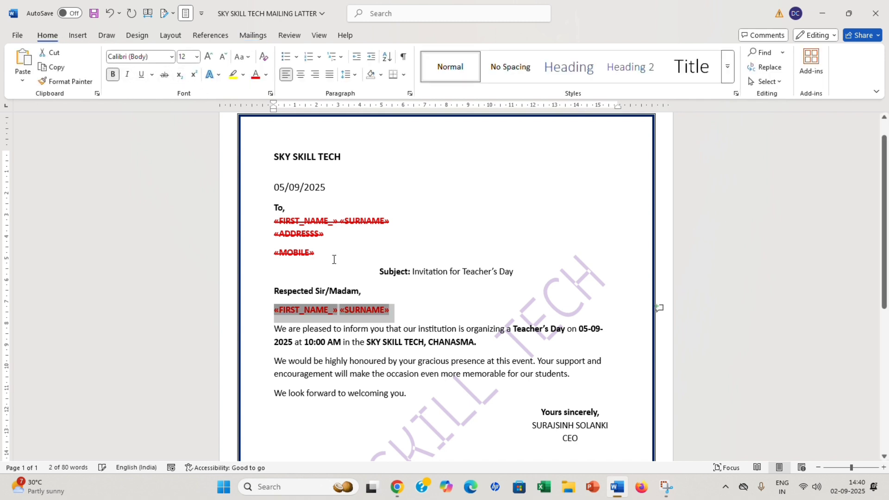
pyautogui.moveTo(330, 249); pyautogui.dragTo(277, 221)
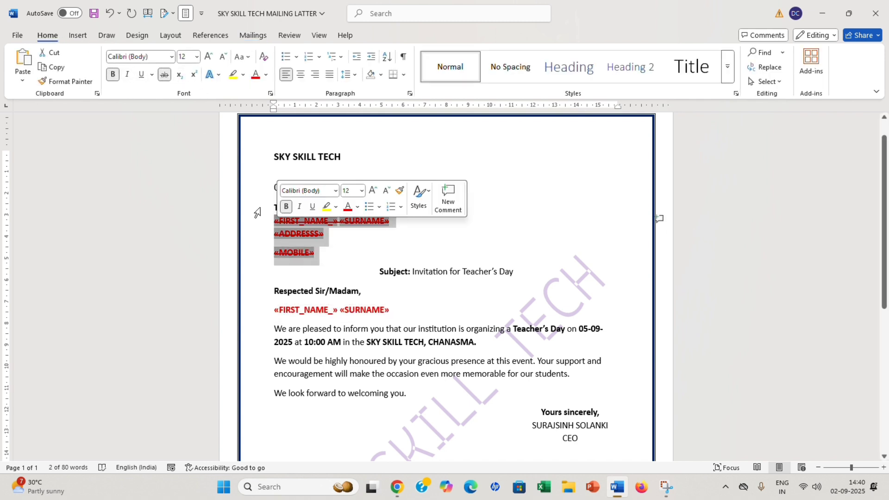
pyautogui.click(164, 75)
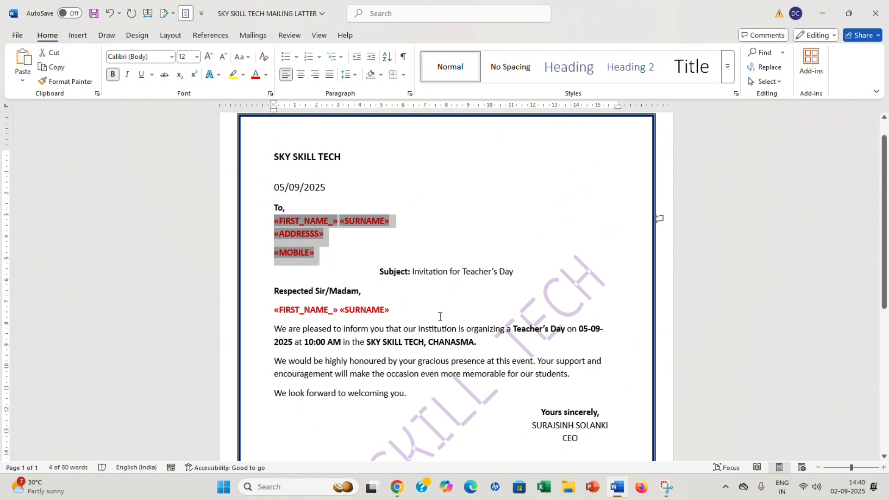
pyautogui.click(402, 218)
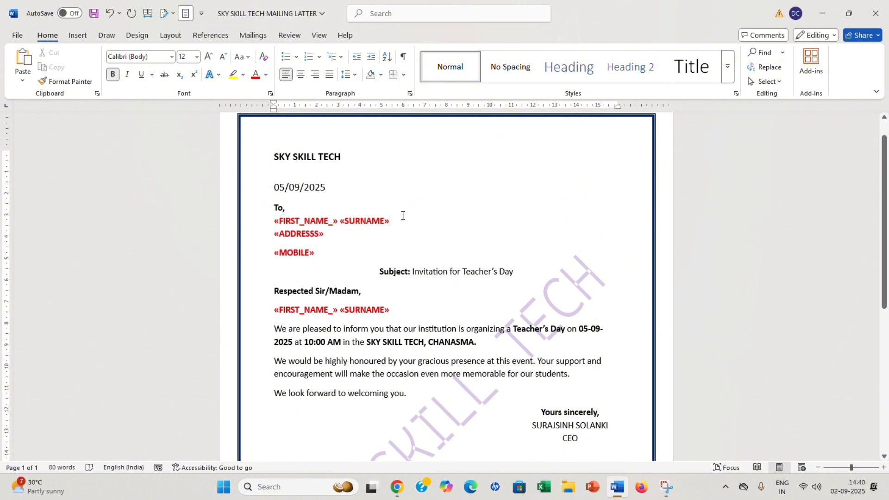
pyautogui.click(253, 35)
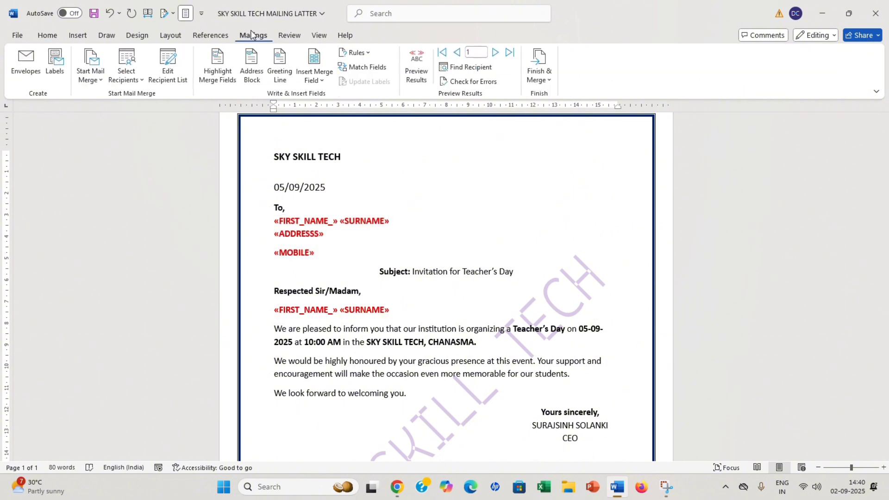
# Preview the merged letter and step through the recipient records.
pyautogui.click(418, 61)
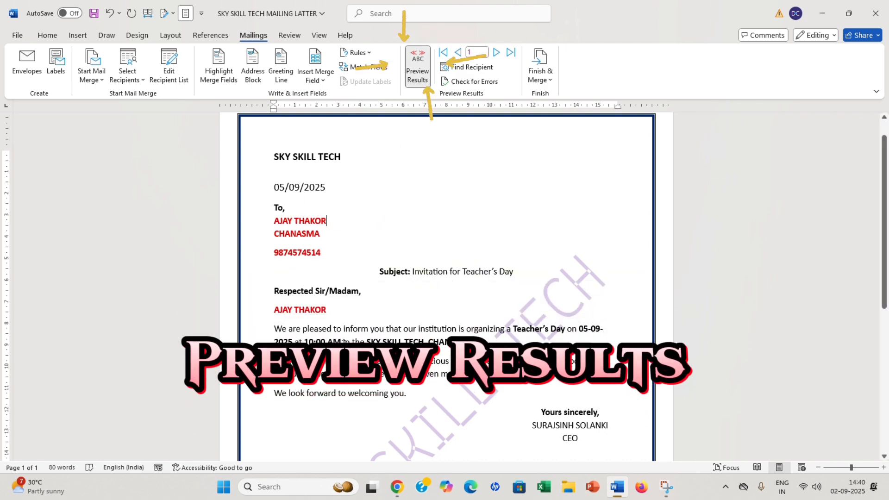
pyautogui.click(495, 54)
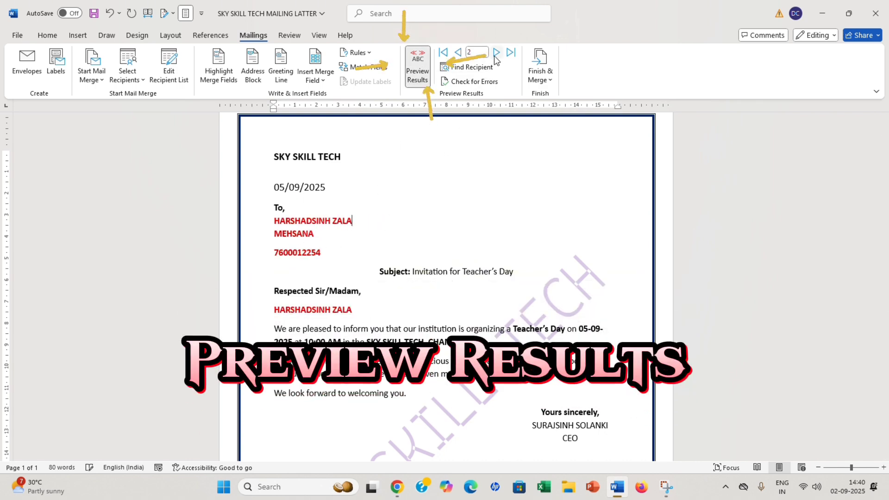
pyautogui.click(496, 53)
pyautogui.click(457, 53)
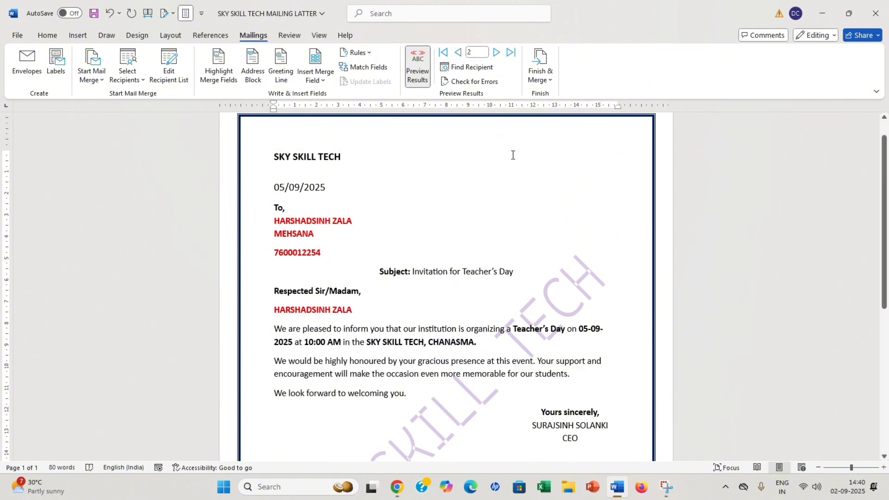
# Merge all records into individual editable letters in a new document.
pyautogui.click(544, 80)
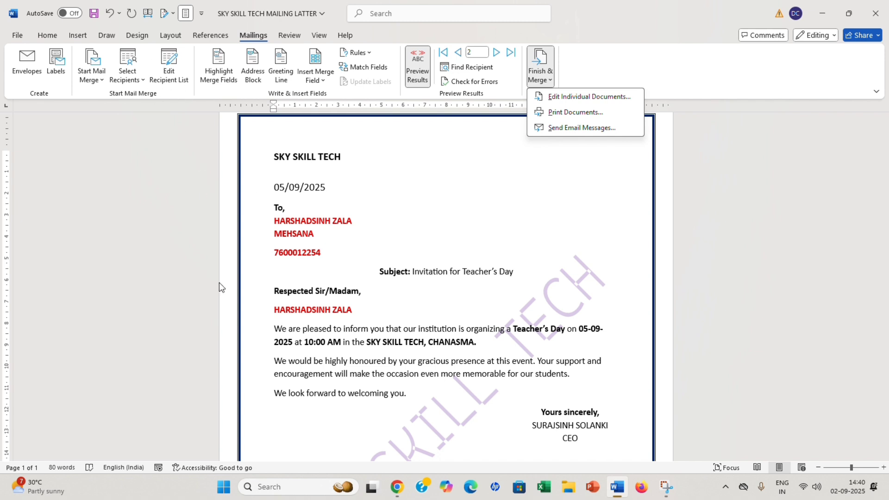
pyautogui.click(563, 98)
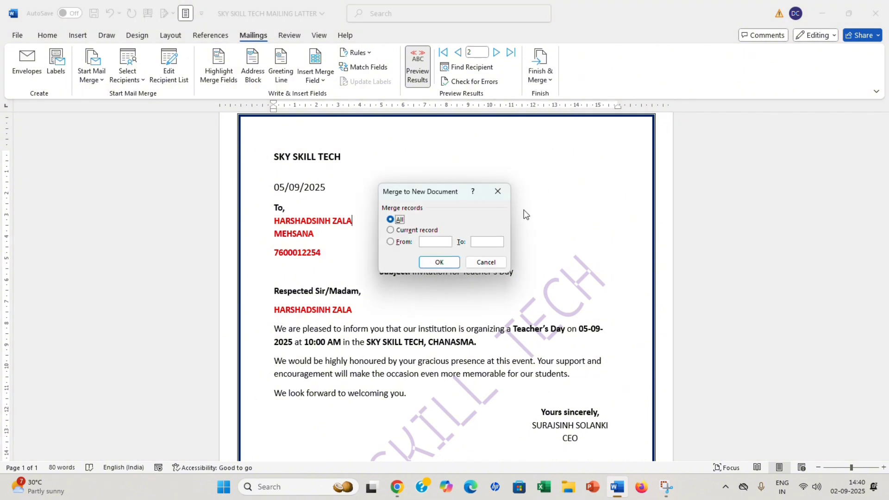
pyautogui.click(440, 263)
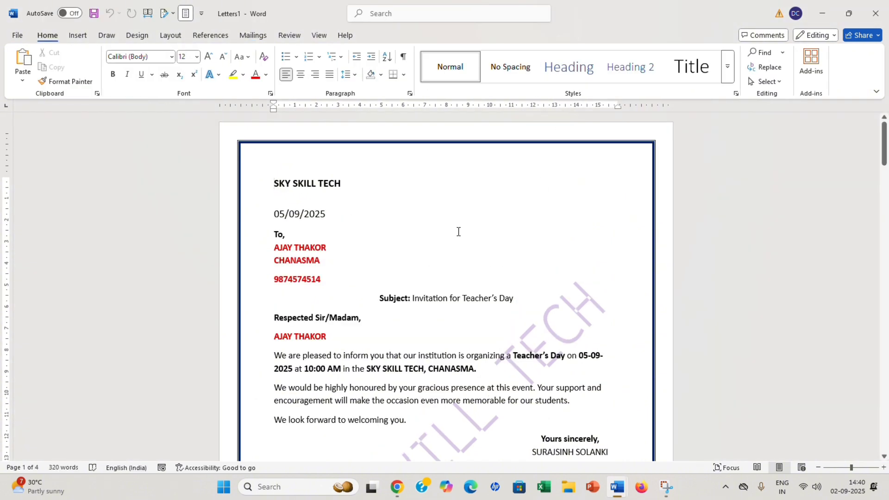
# Scroll through the four merged letters in Letters1 and bring back the Mailings commands.
pyautogui.scroll(-20, 348, 254)
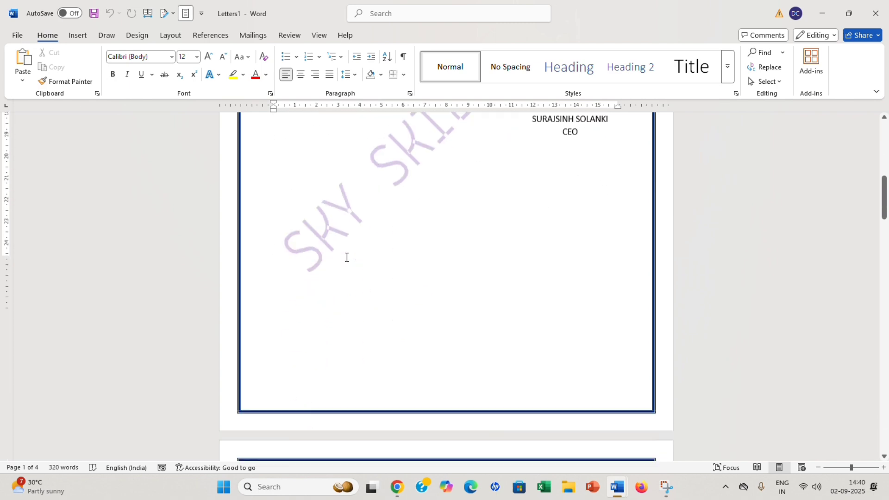
pyautogui.scroll(-10, 347, 257)
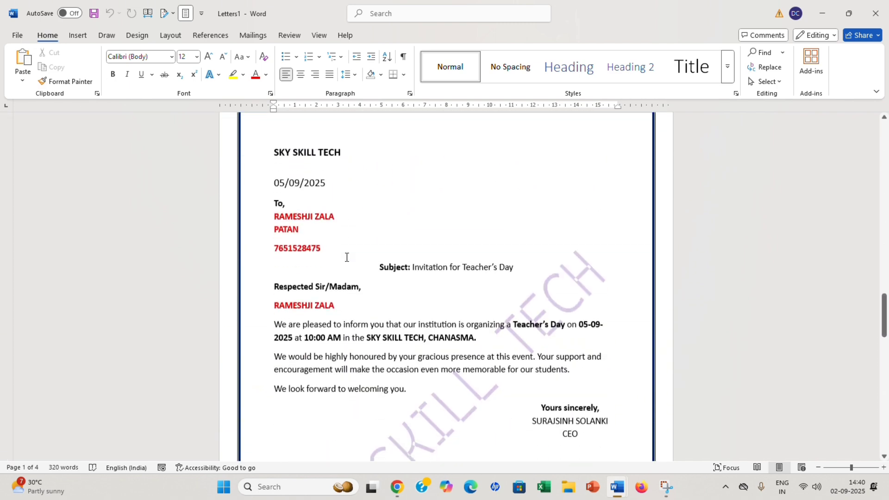
pyautogui.scroll(-7, 347, 257)
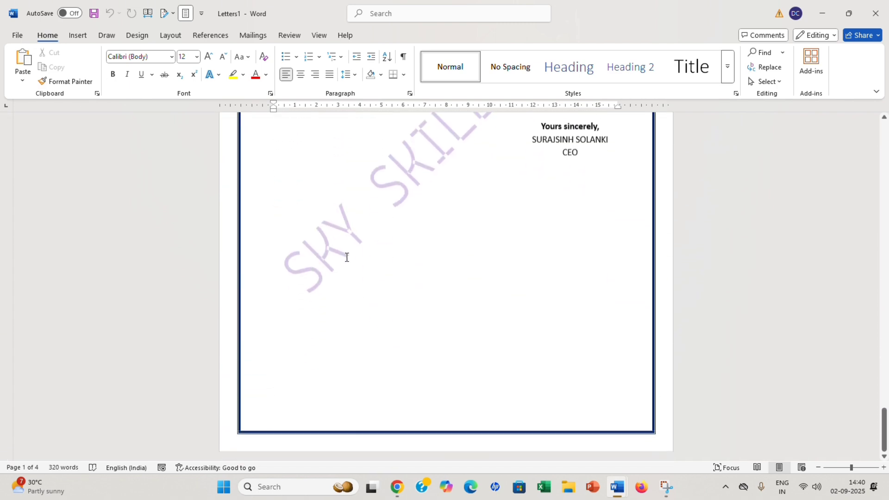
pyautogui.scroll(5, 347, 257)
pyautogui.scroll(5, 346, 257)
pyautogui.scroll(-20, 347, 257)
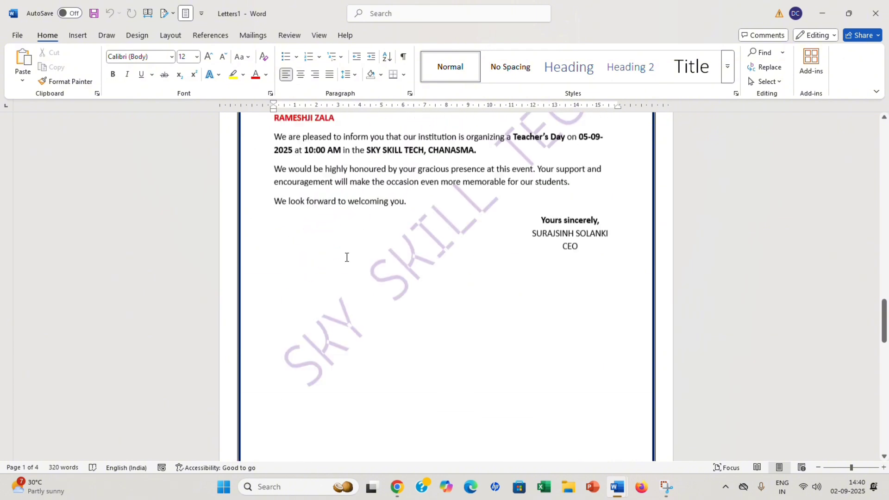
pyautogui.scroll(5, 347, 257)
pyautogui.scroll(1, 347, 257)
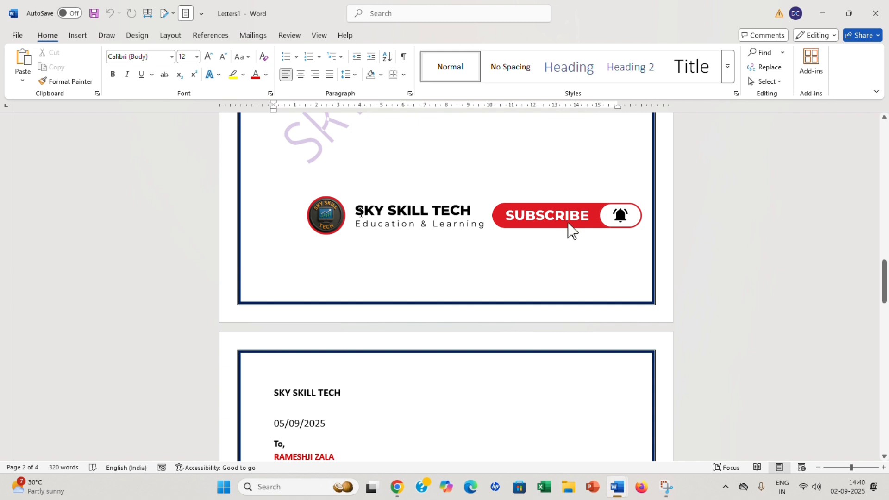
pyautogui.scroll(-15, 361, 213)
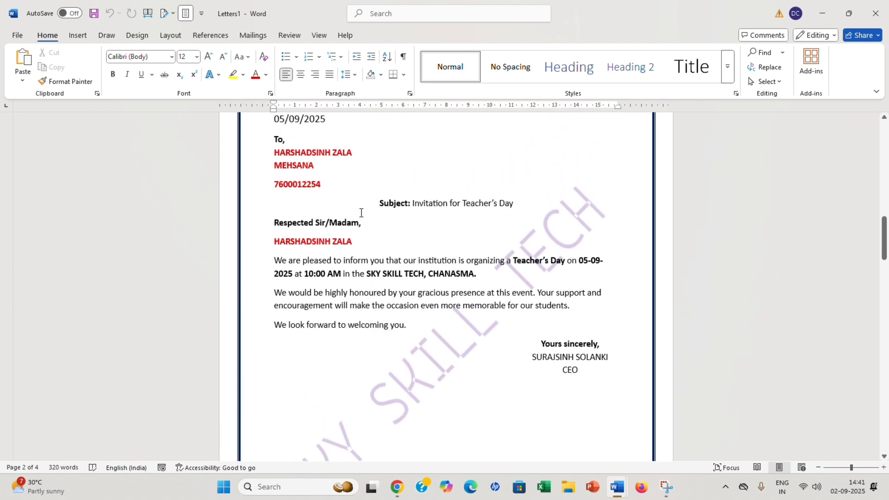
pyautogui.scroll(3, 361, 213)
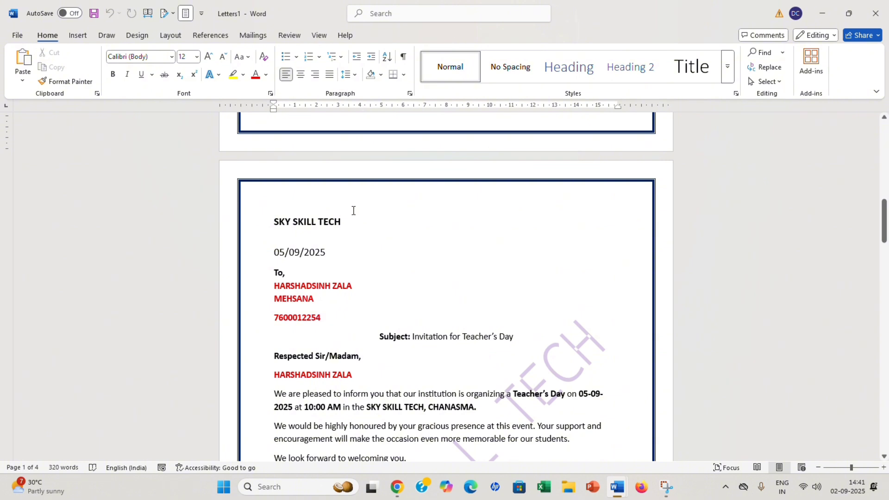
pyautogui.click(253, 36)
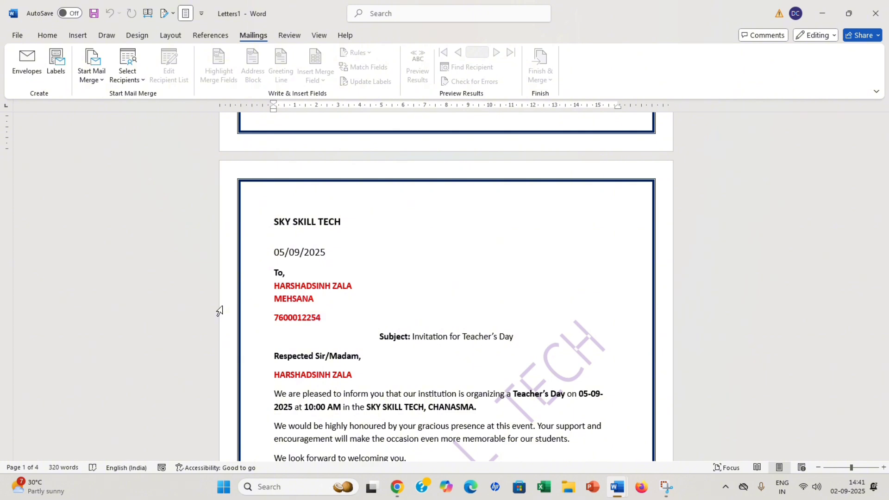
# Minimise Letters1 and close the original mailing letter without saving.
pyautogui.scroll(-5, 379, 164)
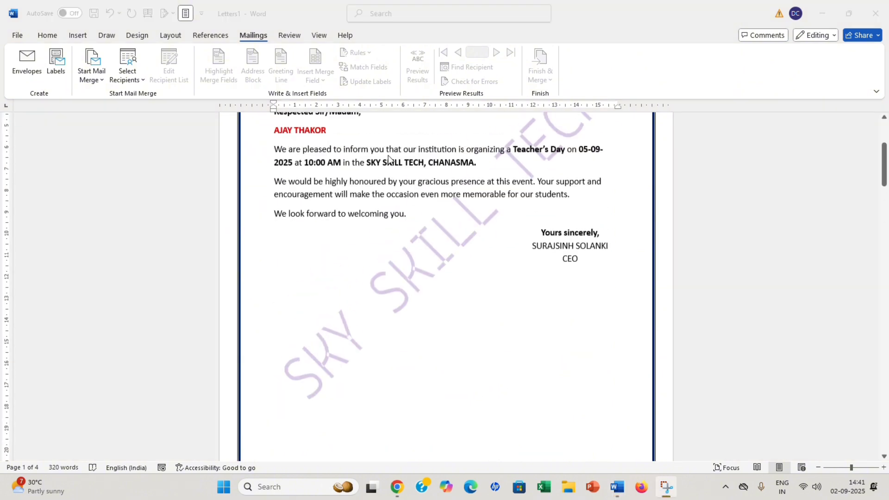
pyautogui.click(177, 111)
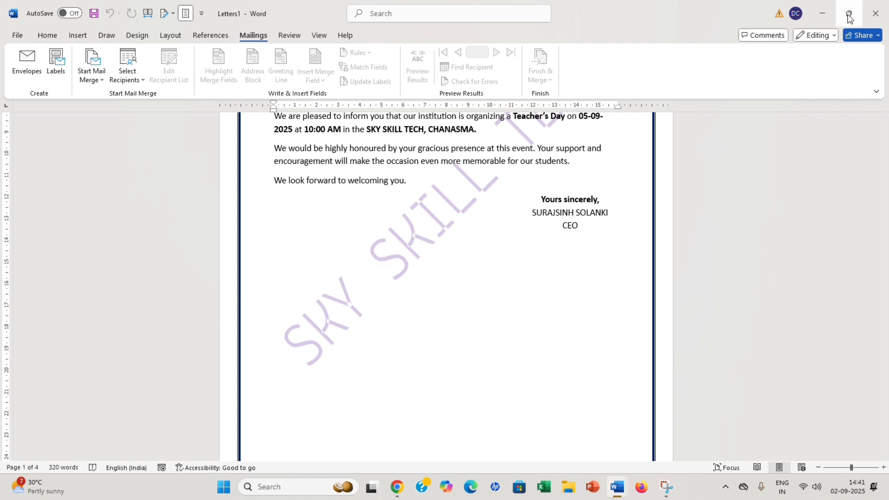
pyautogui.click(824, 17)
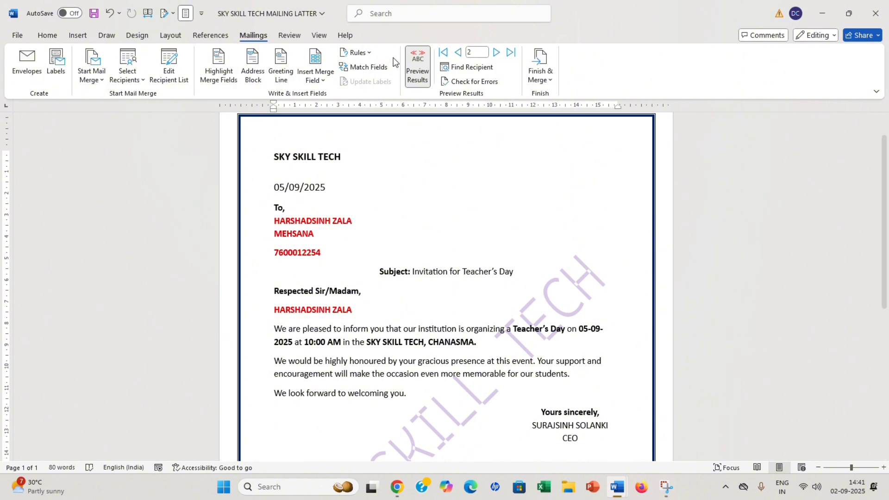
pyautogui.click(875, 13)
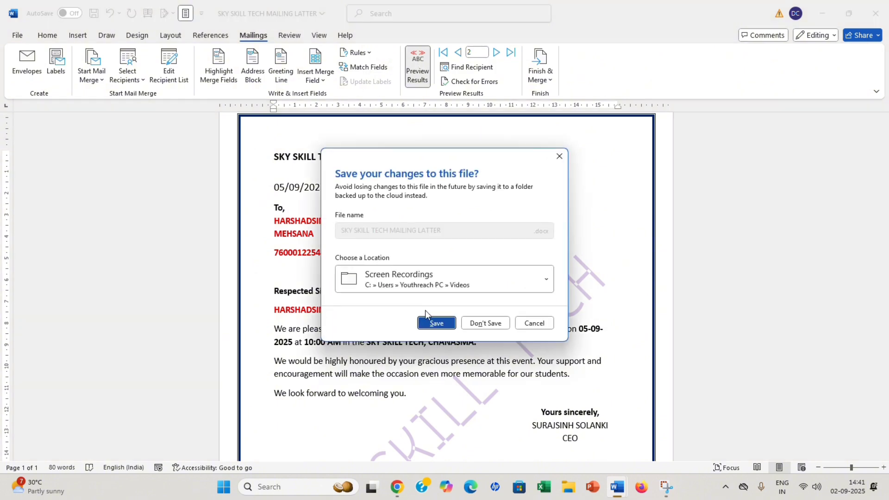
pyautogui.click(483, 321)
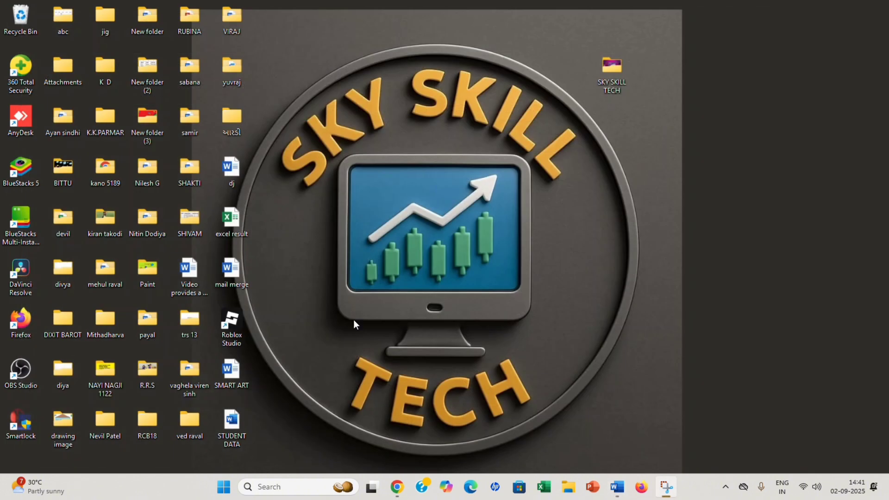
# Reopen SKY SKILL TECH MAILING LATTER from recent files and bring up the Select Recipients choices.
pyautogui.click(615, 491)
pyautogui.hotkey('ctrl', 'n')
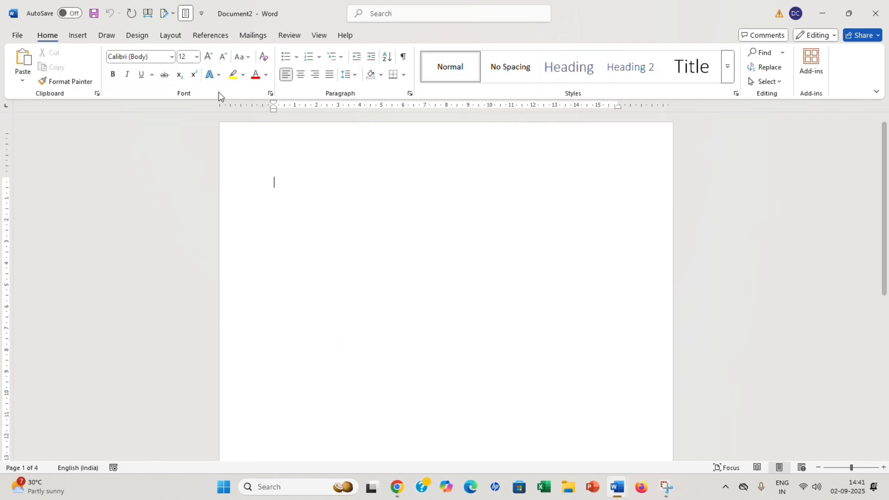
pyautogui.click(18, 38)
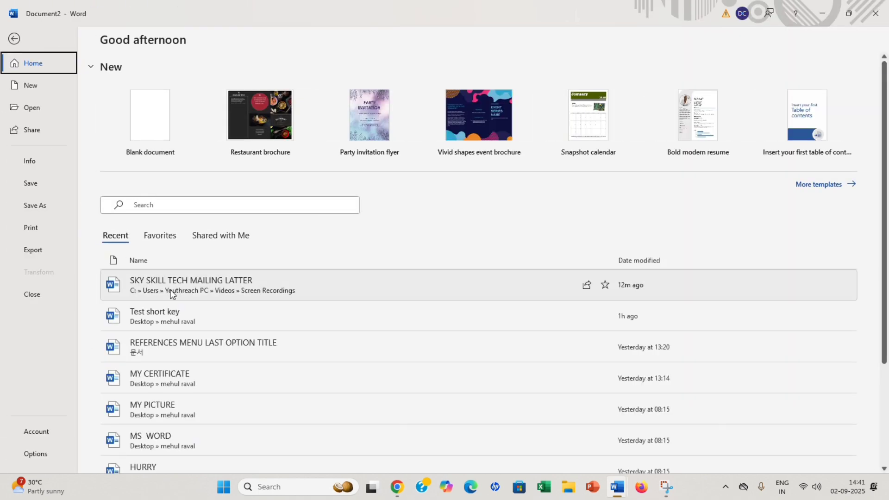
pyautogui.click(172, 292)
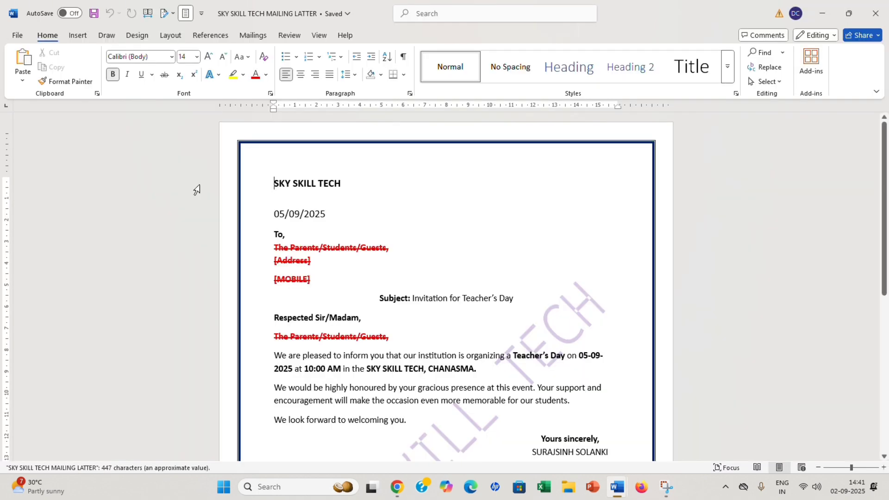
pyautogui.click(252, 36)
pyautogui.click(140, 79)
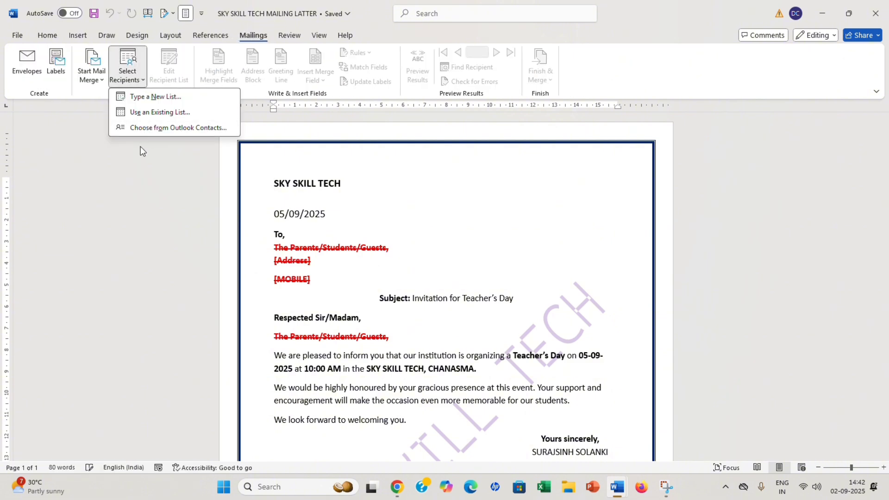
# Link the letter to the existing apex school data list and review its five recipients.
pyautogui.click(153, 112)
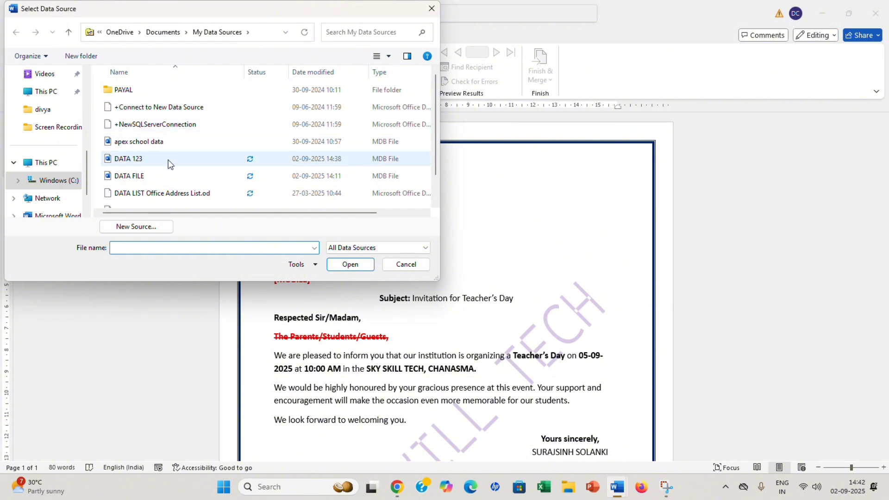
pyautogui.scroll(-1, 148, 169)
pyautogui.click(143, 115)
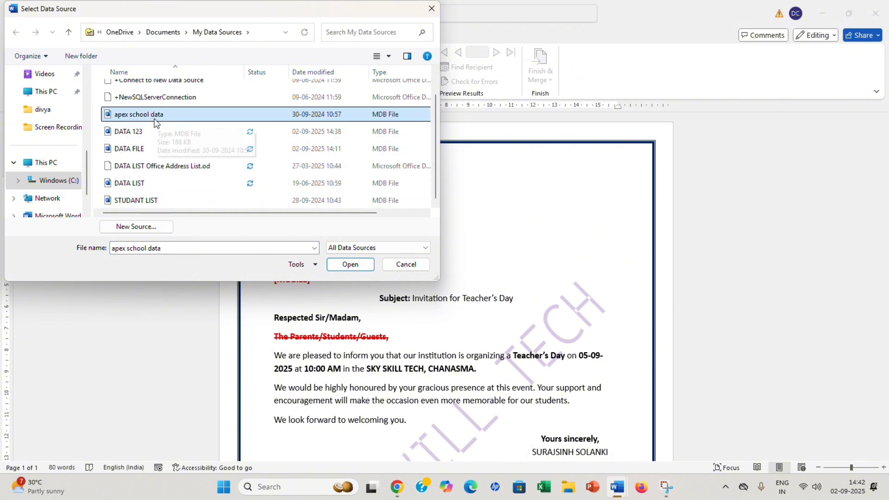
pyautogui.click(359, 266)
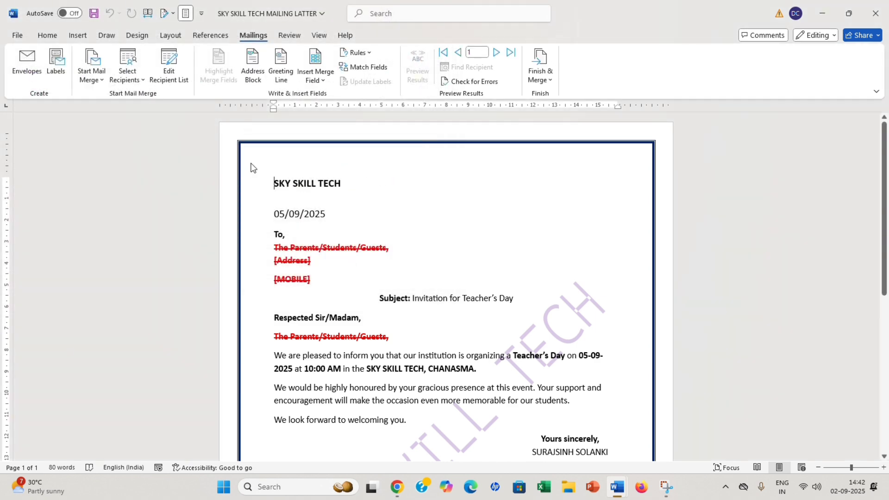
pyautogui.click(180, 65)
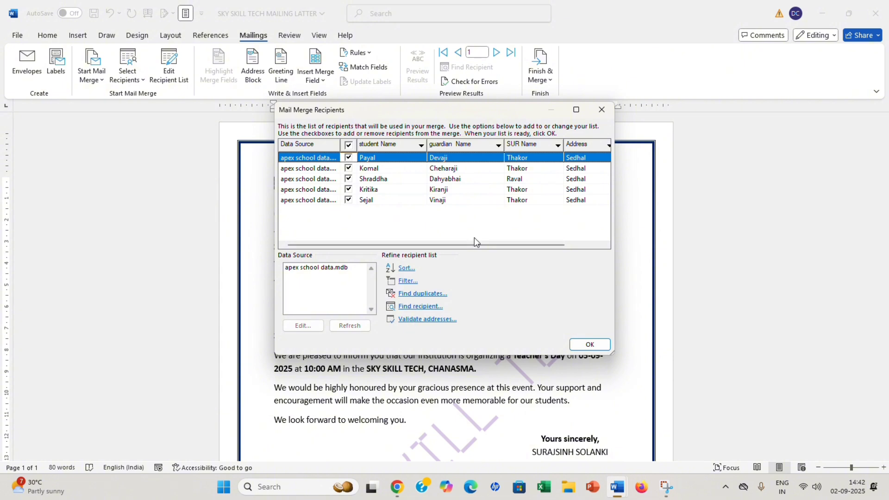
pyautogui.click(602, 109)
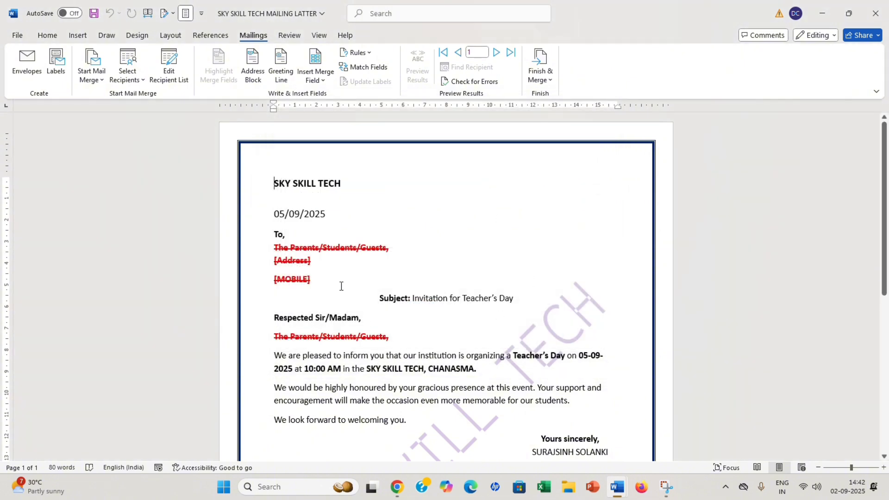
# Check the merge fields available for insertion, then dismiss the list.
pyautogui.click(323, 81)
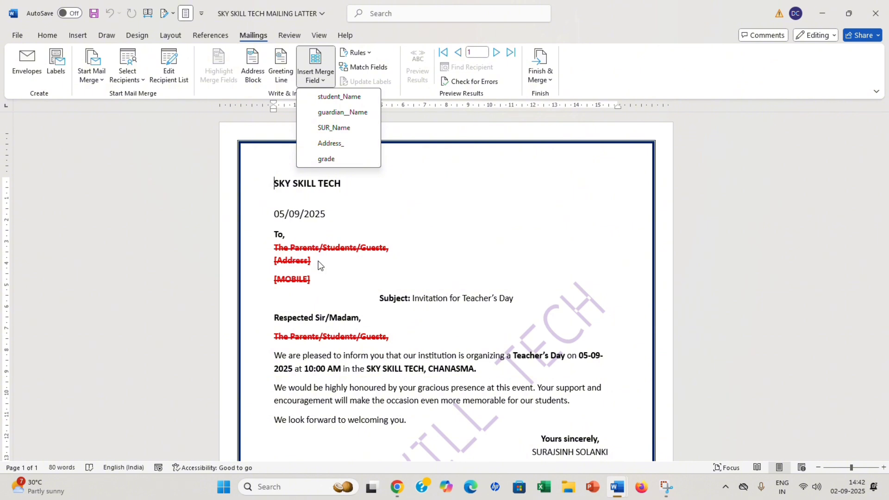
pyautogui.click(376, 276)
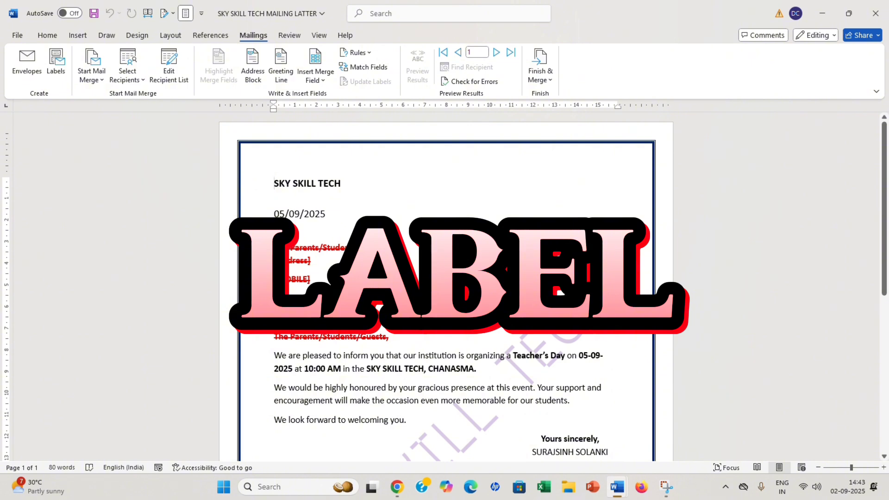
# Start a new blank Document3 and bring up the Labels settings on A-ONE 28171.
pyautogui.hotkey('ctrl', 'n')
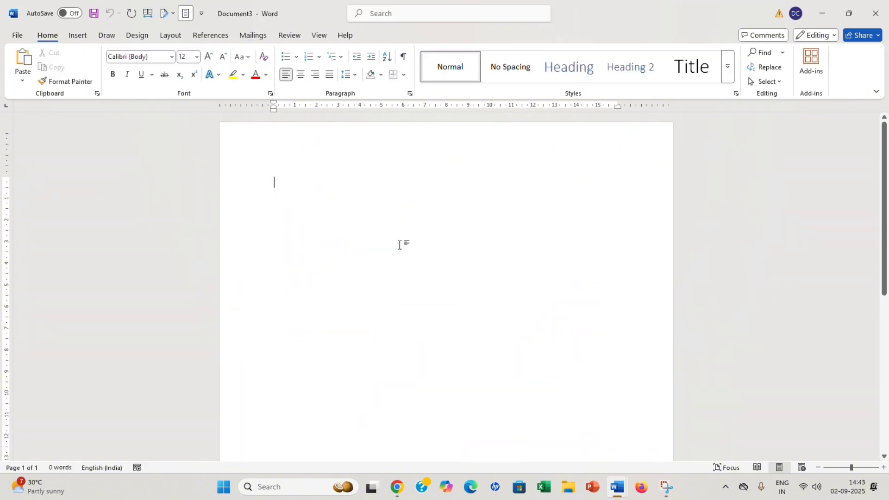
pyautogui.click(250, 36)
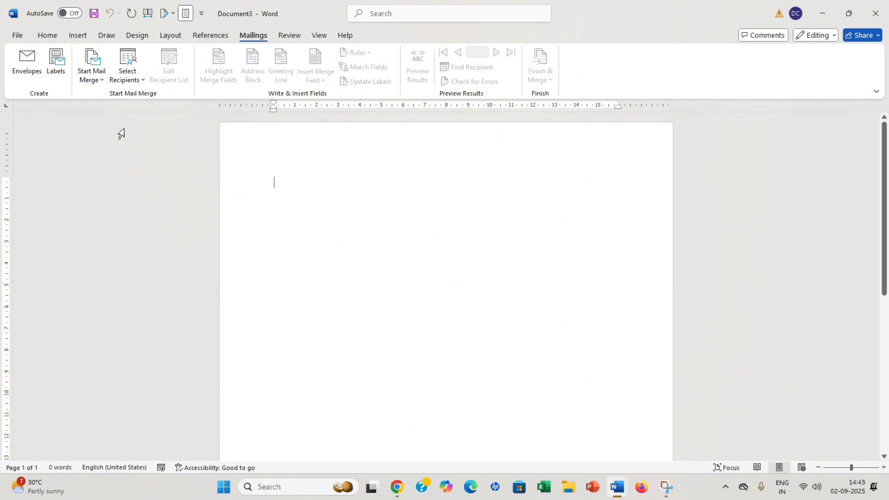
pyautogui.click(55, 65)
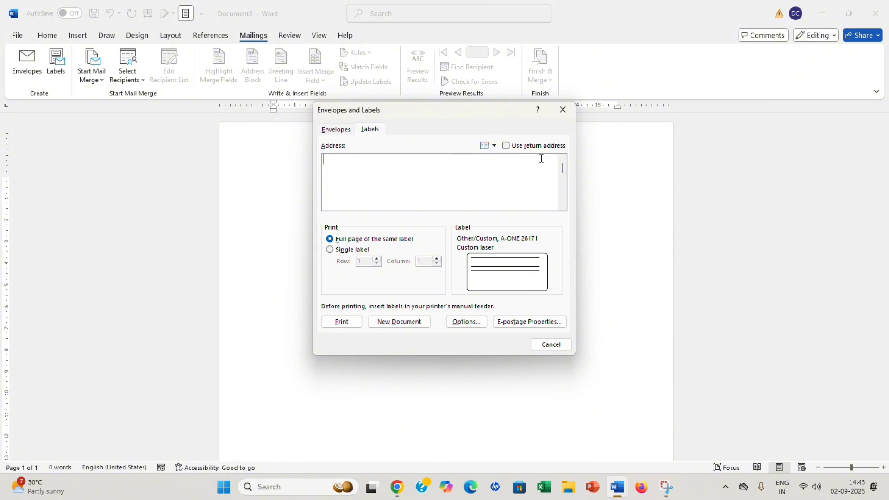
# Paste the four-line SKY SKIIL TECH return address into the label address box, then go to Label Options.
pyautogui.click(562, 112)
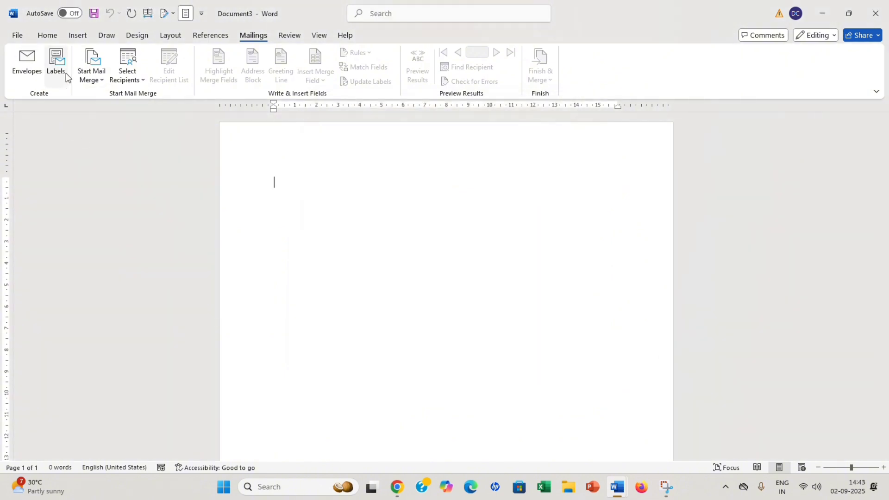
pyautogui.click(27, 62)
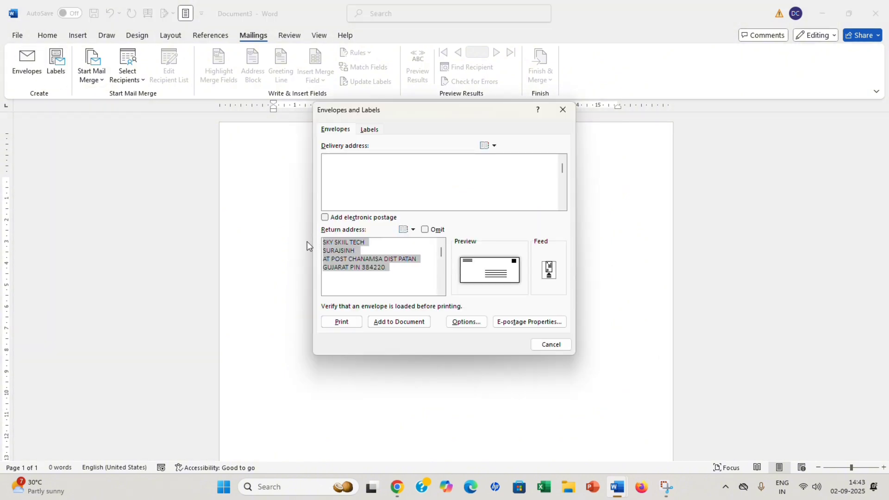
pyautogui.click(562, 109)
pyautogui.click(57, 68)
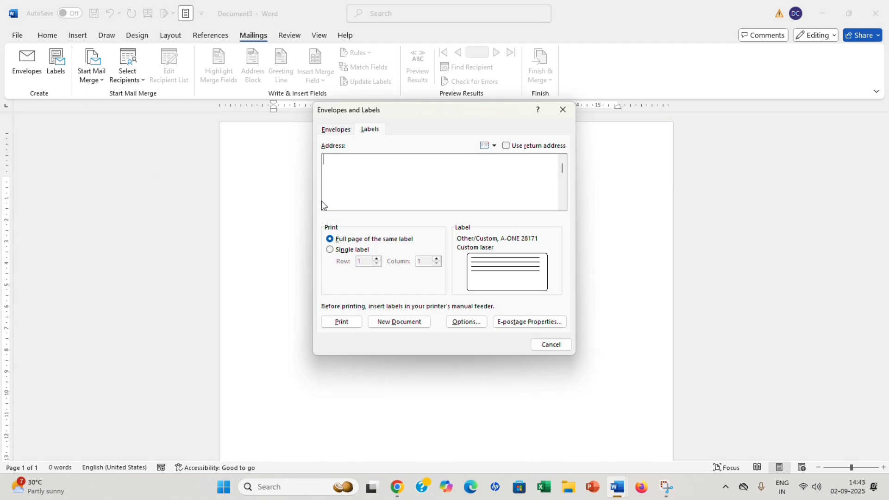
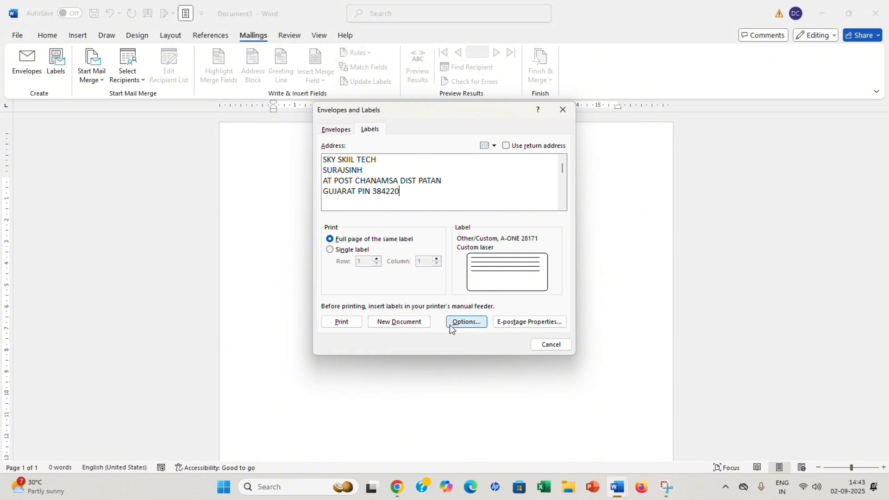
pyautogui.click(465, 322)
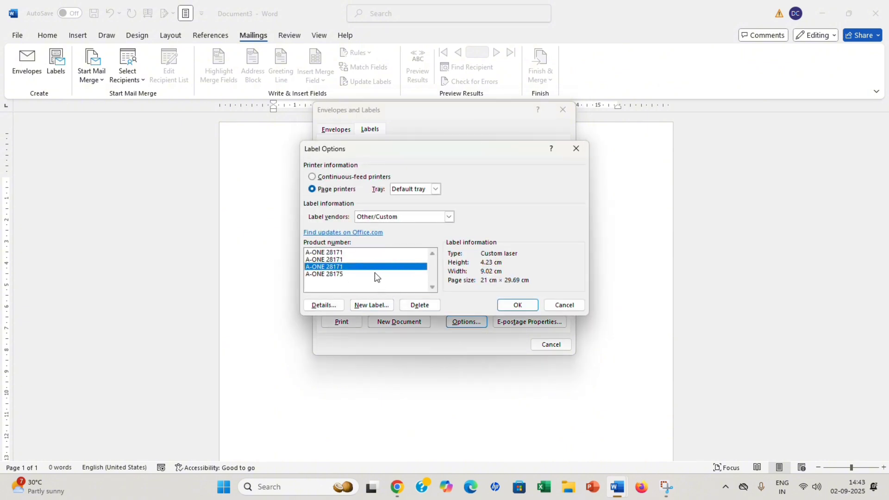
# Set the label type to Microsoft 30 Per Page Address Label.
pyautogui.click(449, 217)
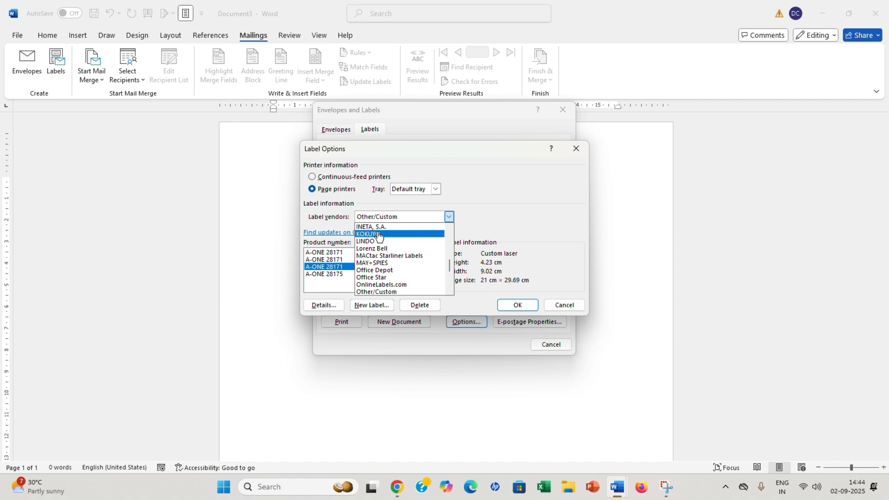
pyautogui.click(382, 231)
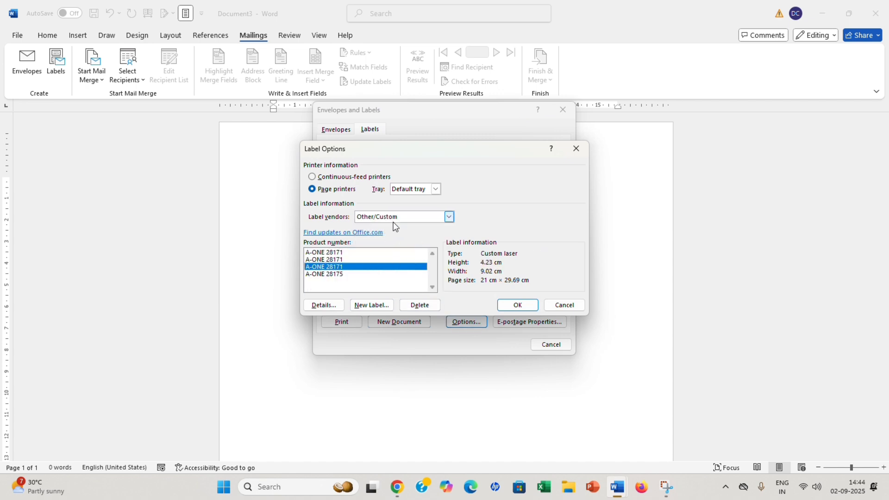
pyautogui.click(450, 216)
pyautogui.click(371, 227)
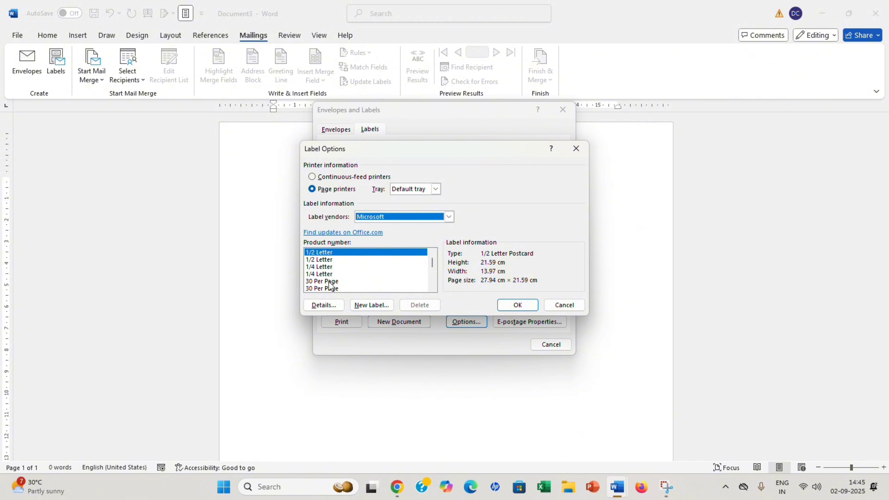
pyautogui.click(330, 282)
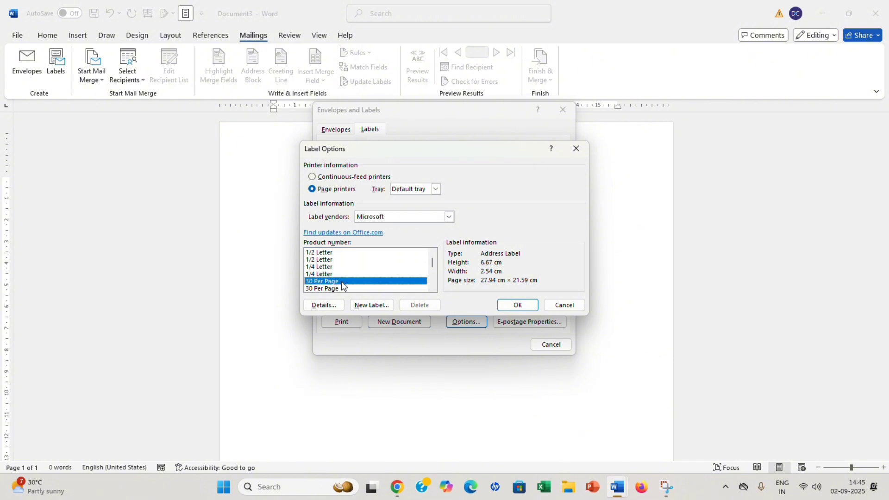
pyautogui.click(519, 309)
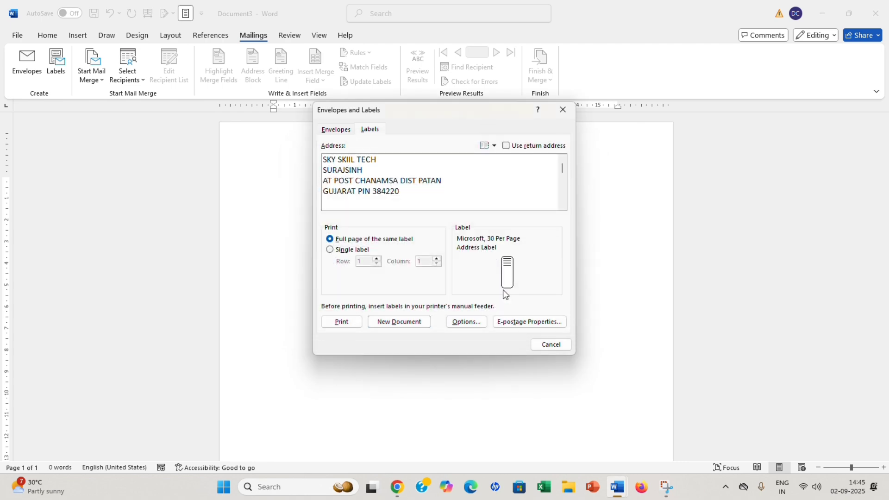
# Create the Labels4 document filled with return-address labels.
pyautogui.click(394, 323)
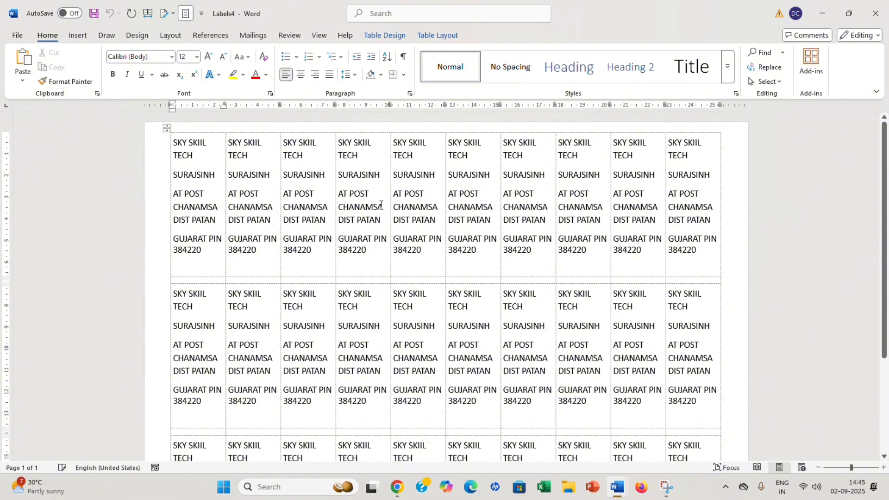
pyautogui.scroll(-5, 574, 282)
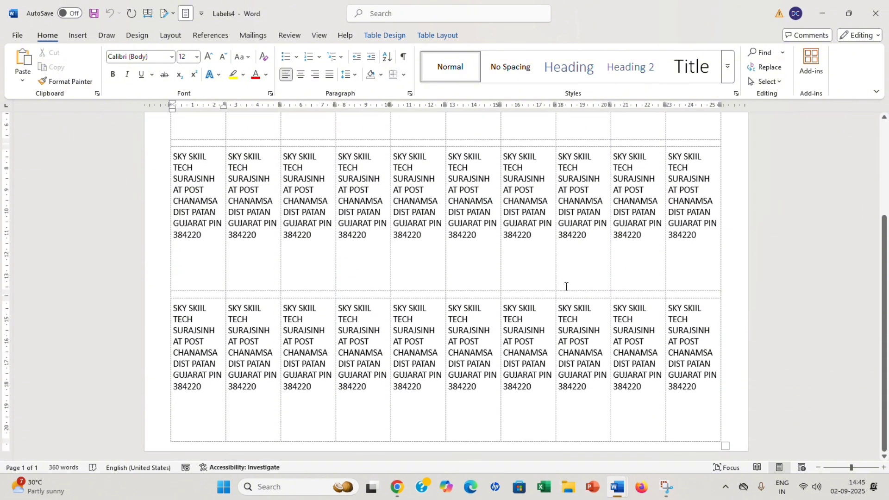
pyautogui.scroll(5, 566, 286)
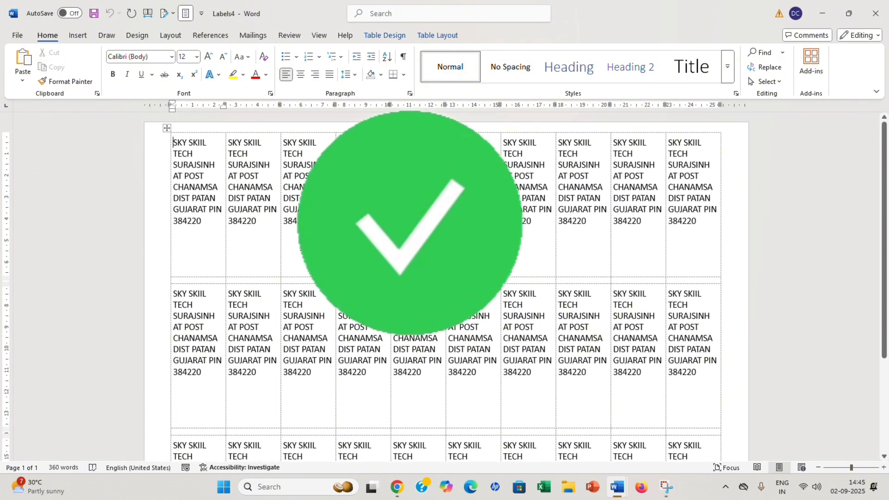
pyautogui.scroll(-5, 540, 264)
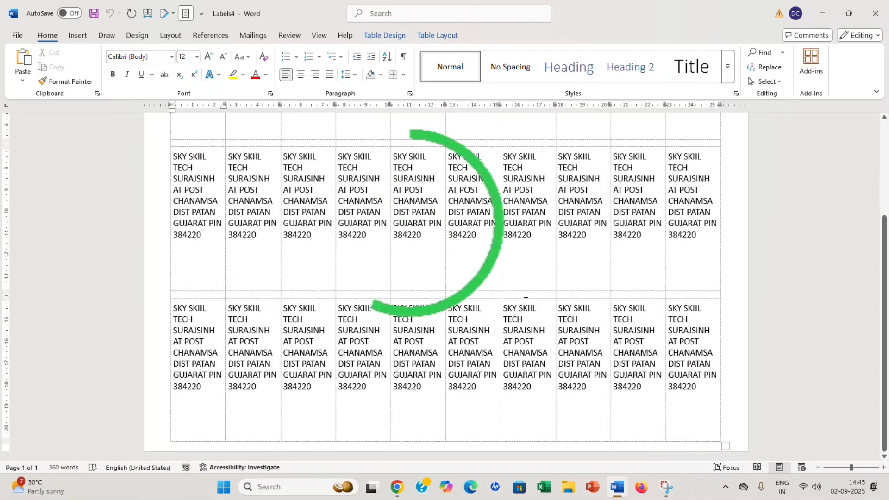
pyautogui.scroll(5, 526, 301)
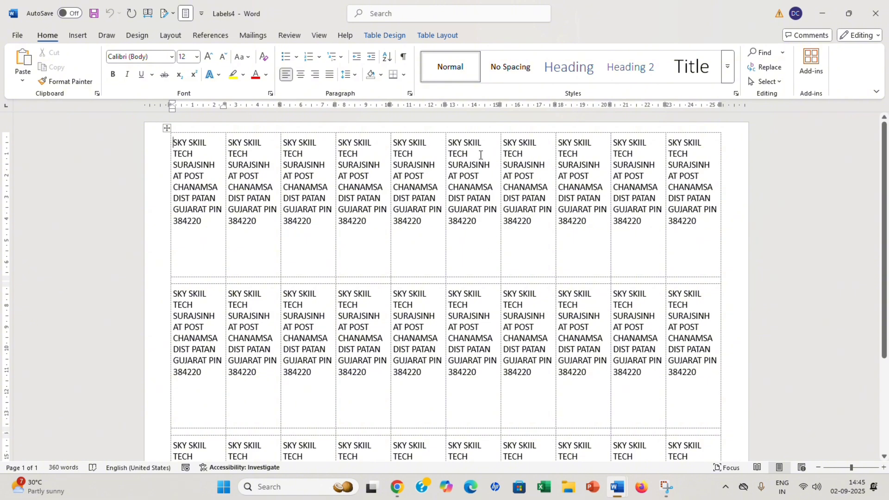
# Delete the right five label columns and stretch the table across the page width.
pyautogui.moveTo(478, 150); pyautogui.dragTo(671, 404)
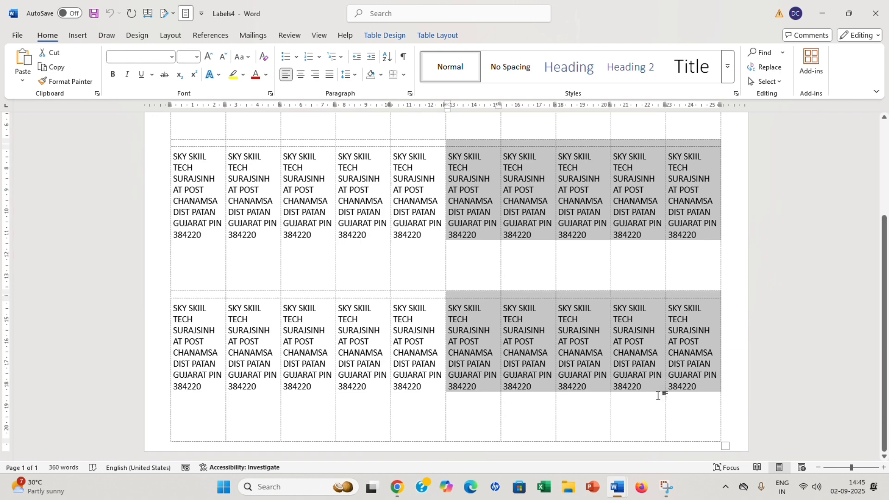
pyautogui.press('BackSpace')
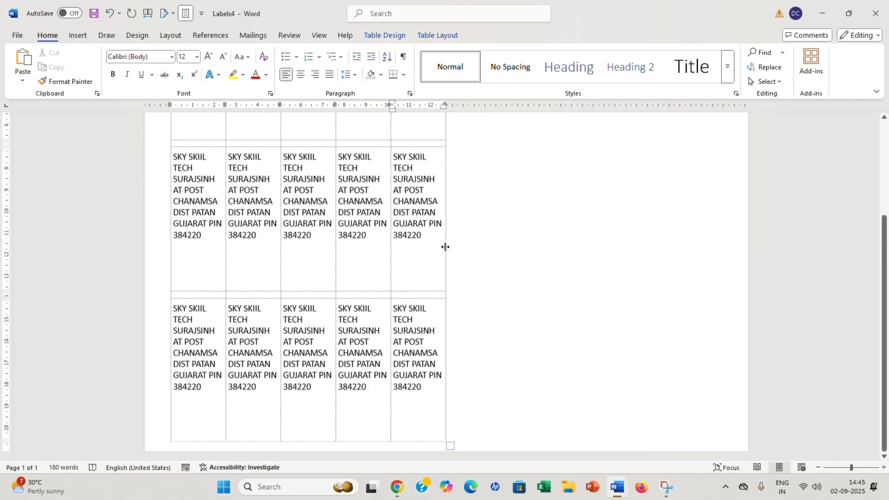
pyautogui.moveTo(450, 445); pyautogui.dragTo(718, 423)
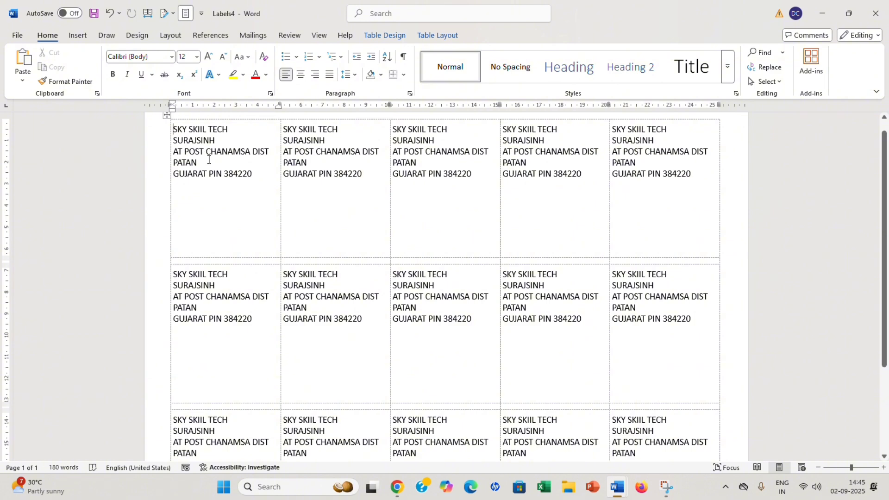
# Make all label text bold at 18 pt, then deselect the table.
pyautogui.hotkey('ctrl', 'a')
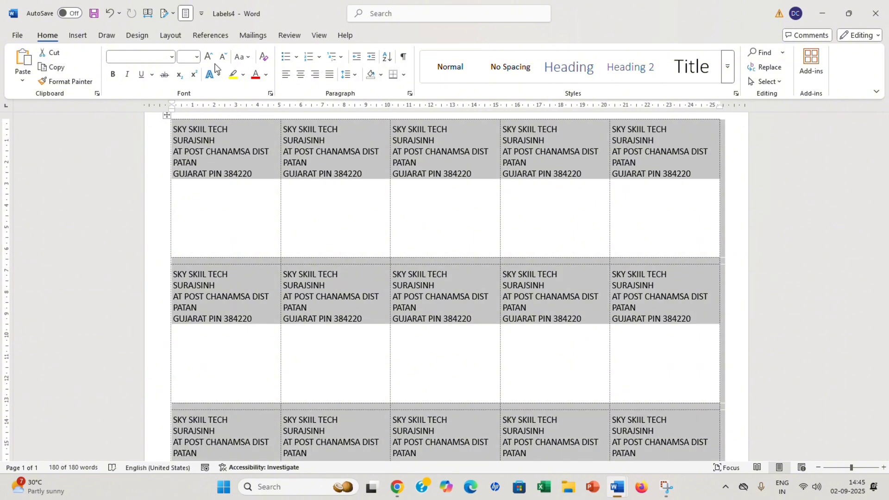
pyautogui.click(208, 56)
pyautogui.click(208, 56)
pyautogui.click(208, 56)
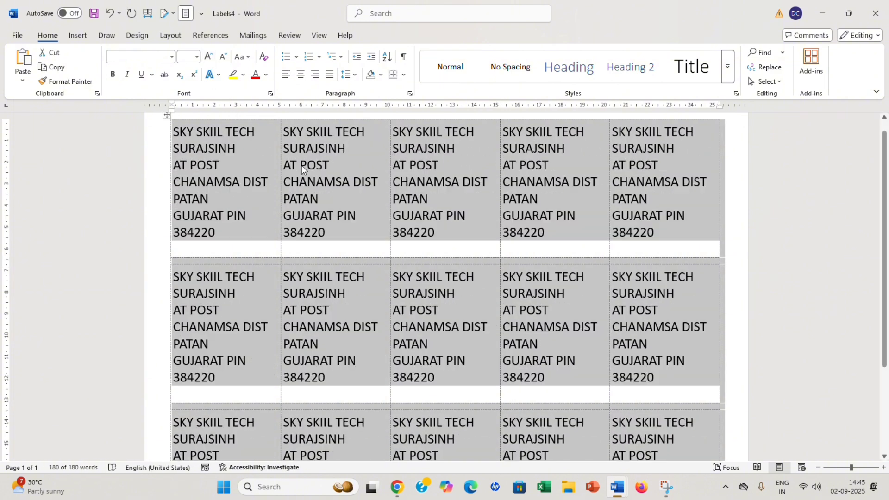
pyautogui.hotkey('ctrl', 'b')
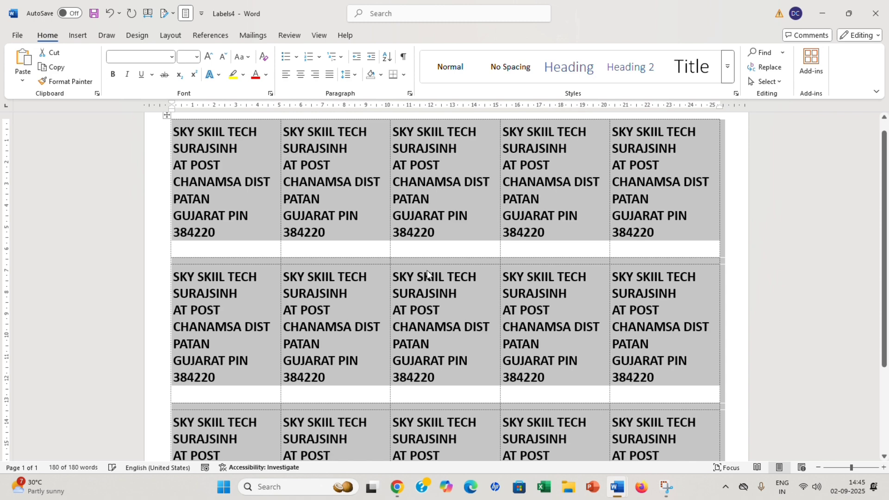
pyautogui.click(437, 216)
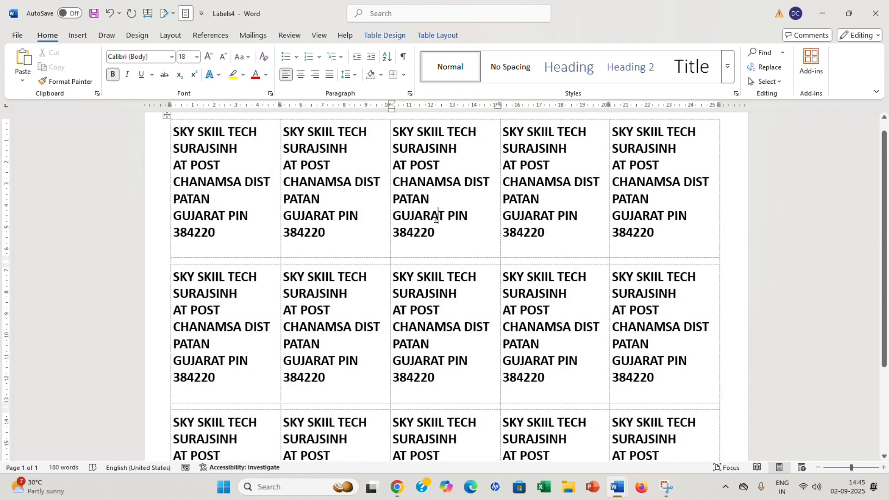
pyautogui.scroll(1, 436, 217)
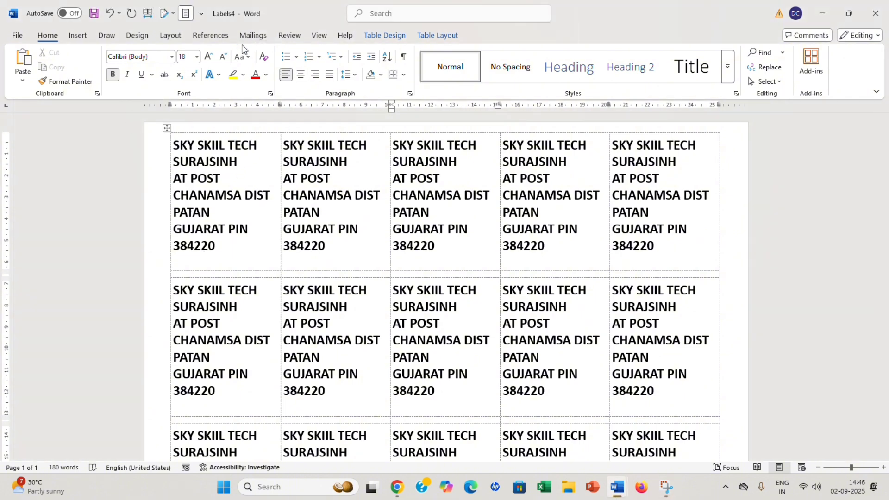
pyautogui.click(254, 35)
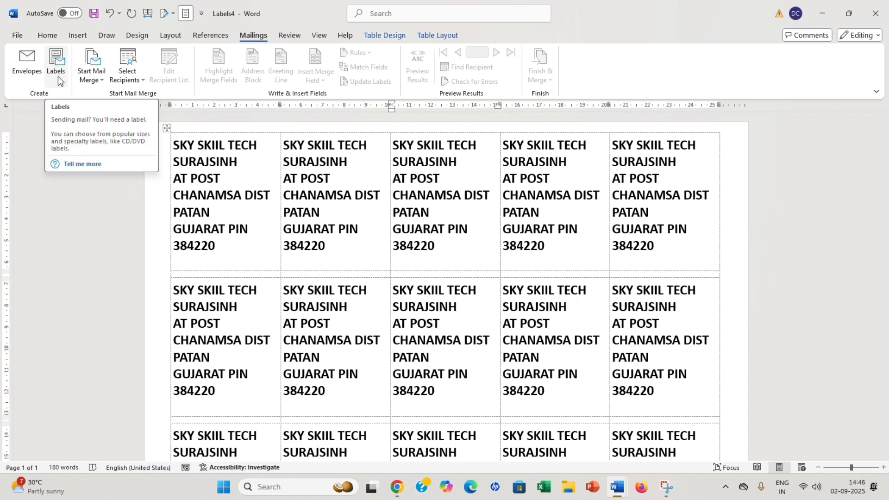